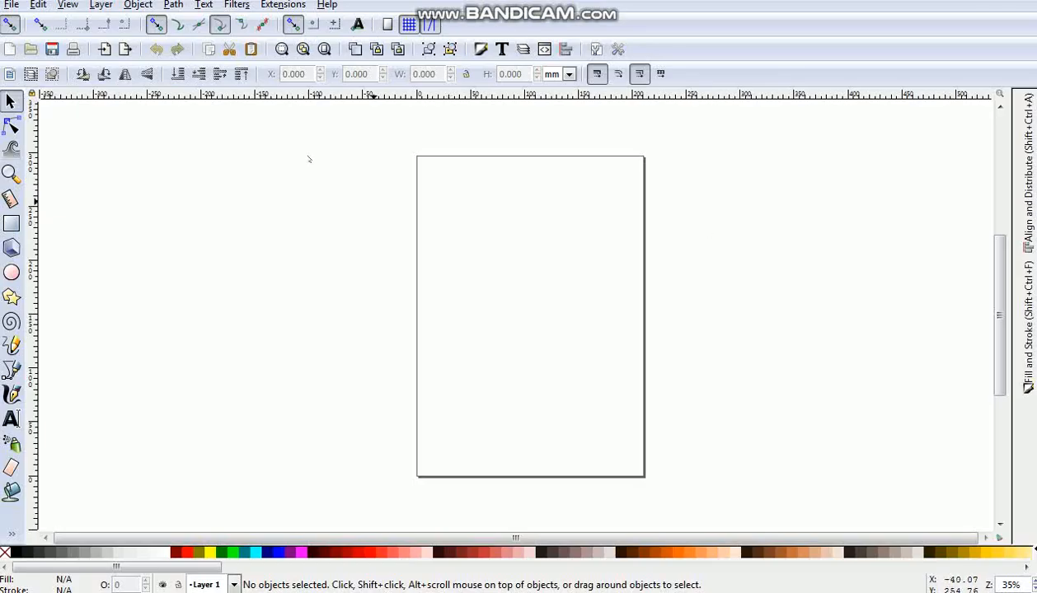
- Hide the page border, set the document's display units to px, and bring up the Fill and Stroke settings
left_click(12, 5)
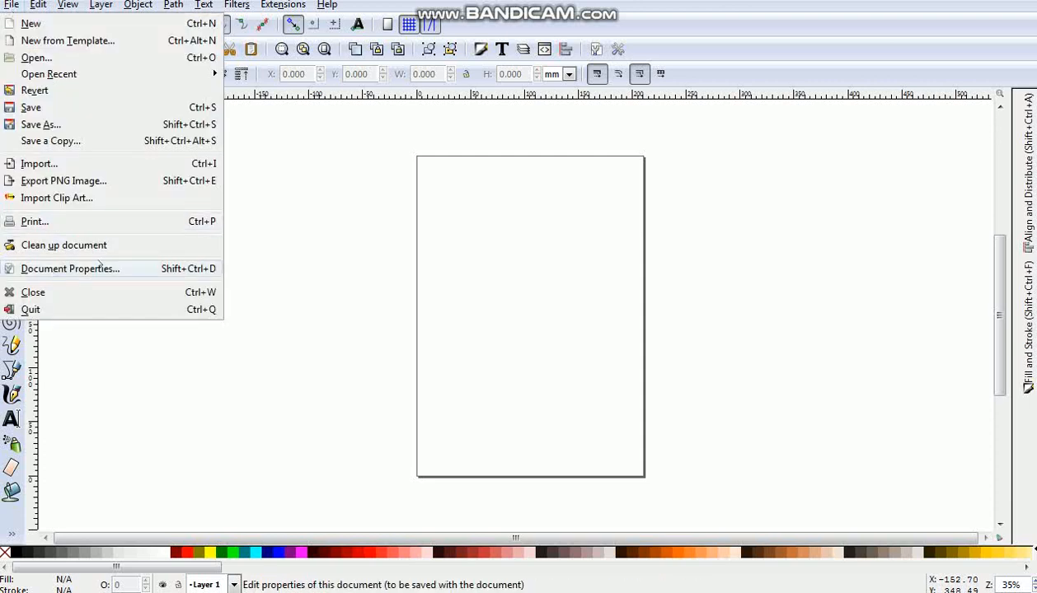
left_click(54, 272)
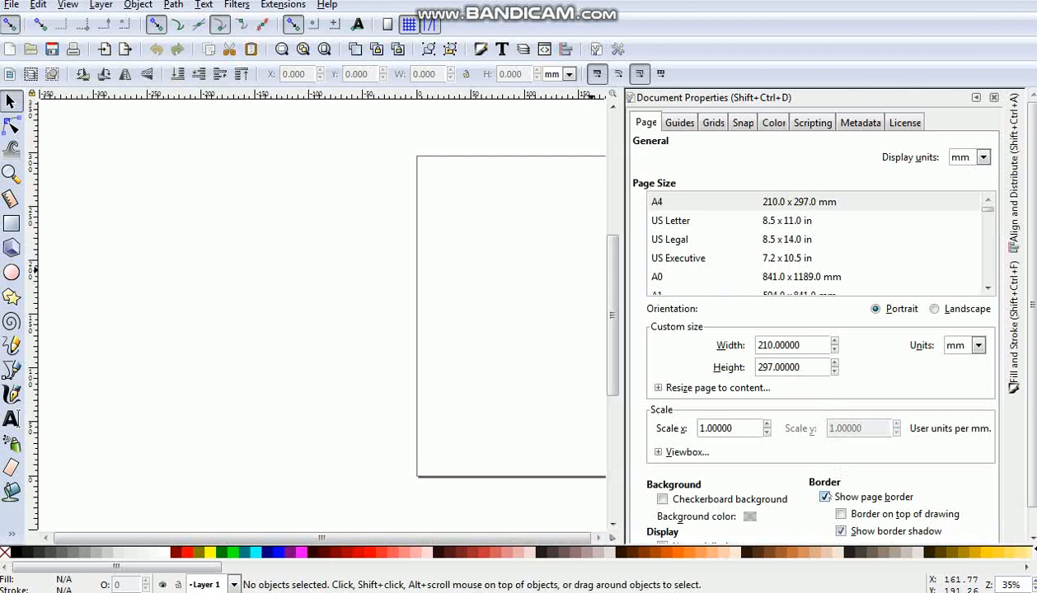
left_click(825, 497)
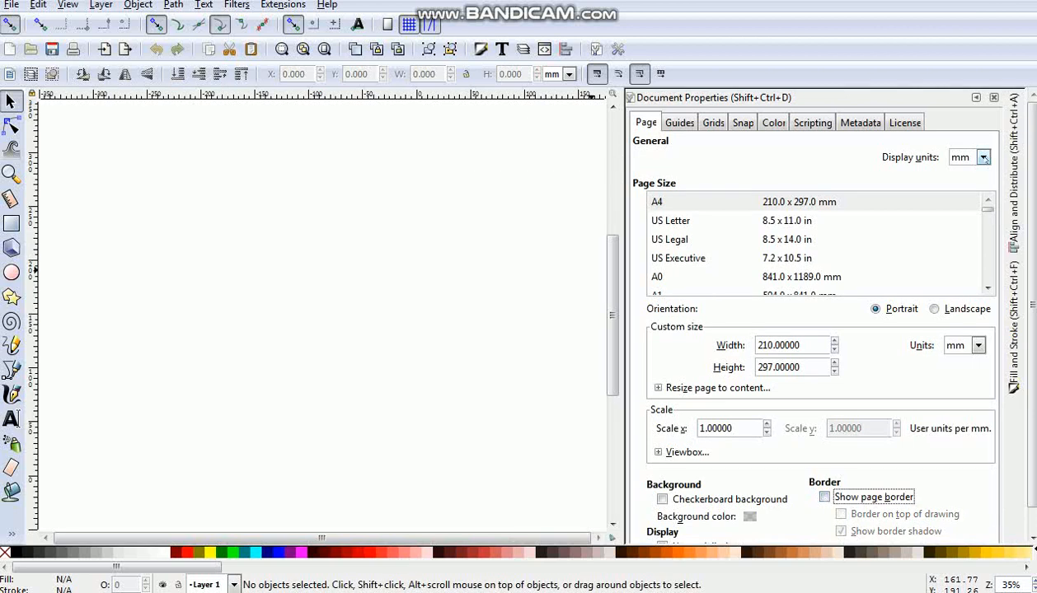
left_click(983, 157)
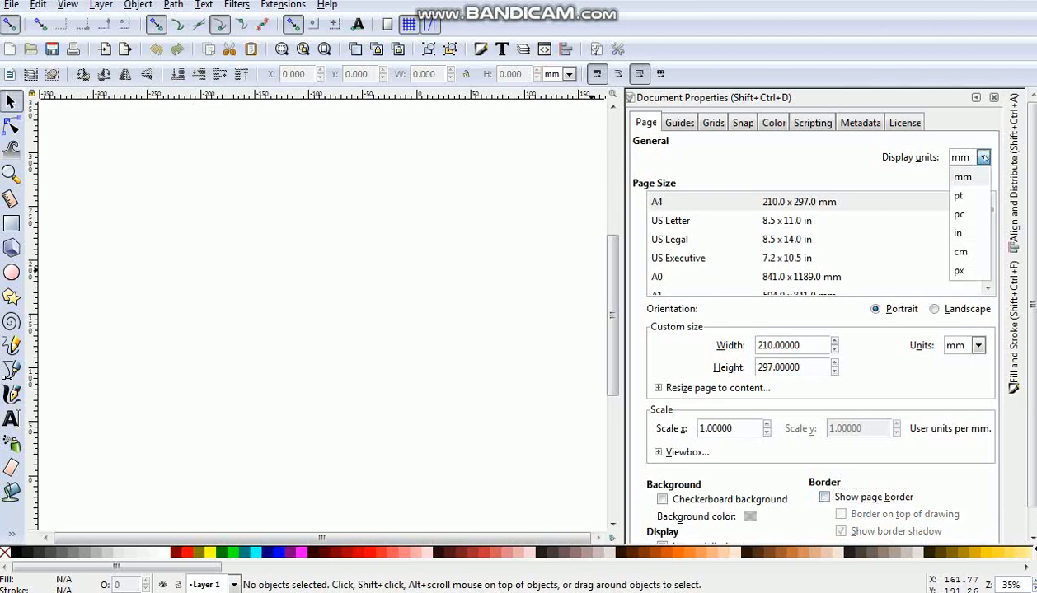
left_click(959, 272)
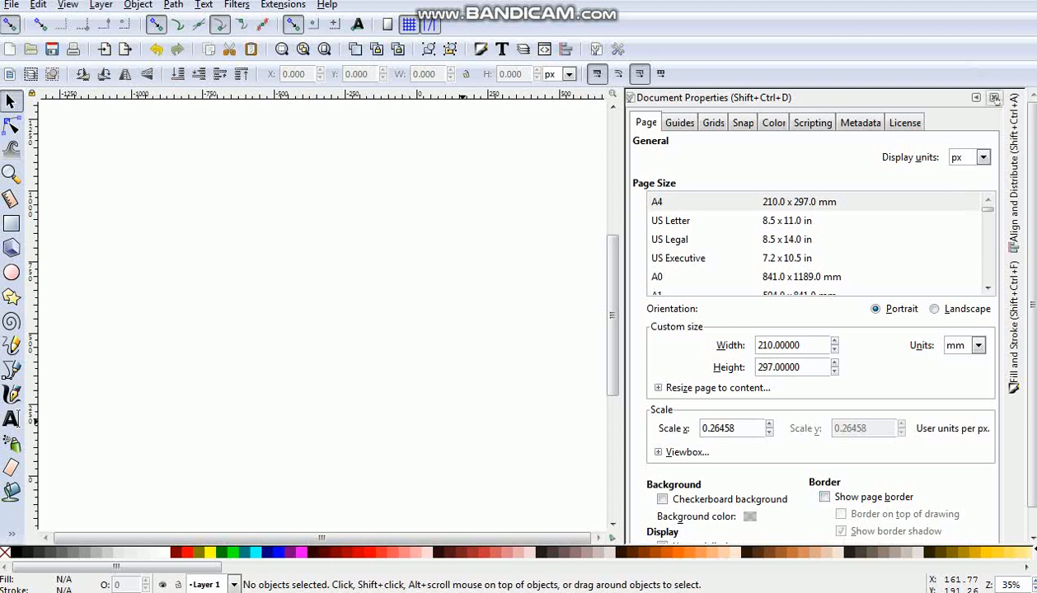
left_click(995, 98)
left_click(1029, 351)
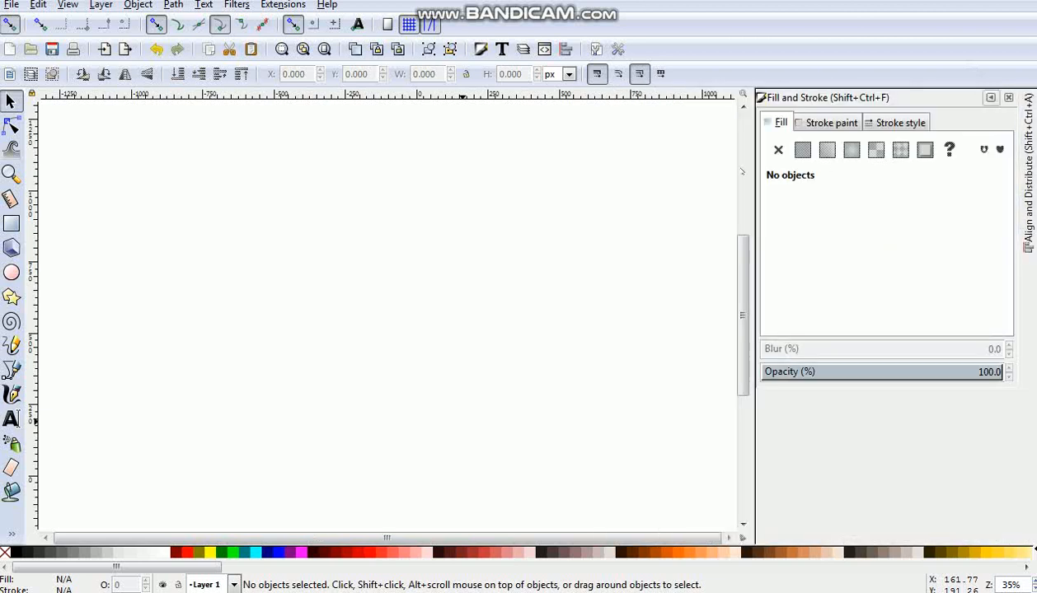
left_click(12, 224)
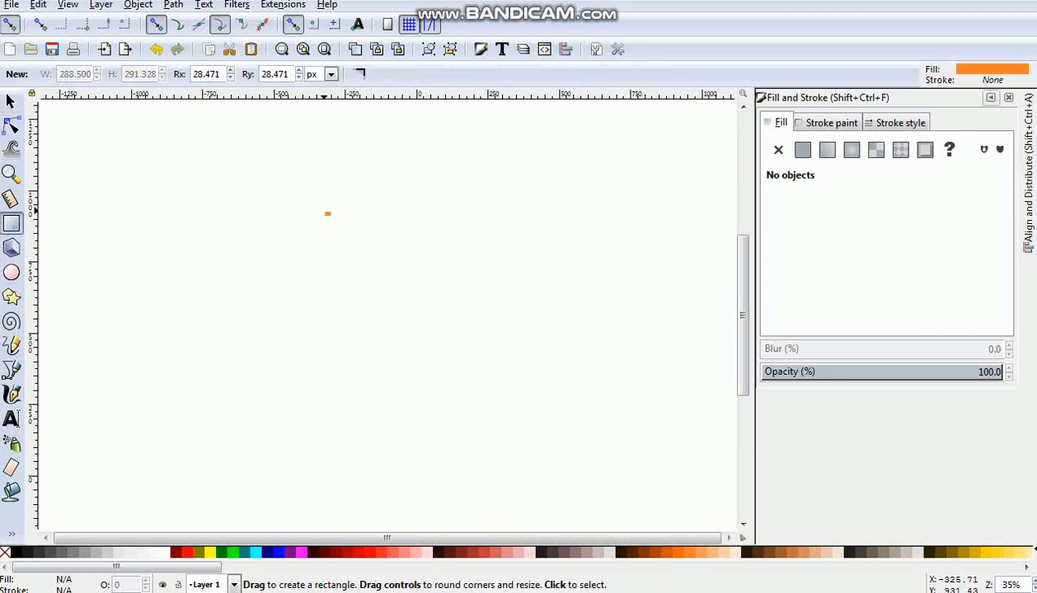
left_click_drag(327, 214, 475, 361)
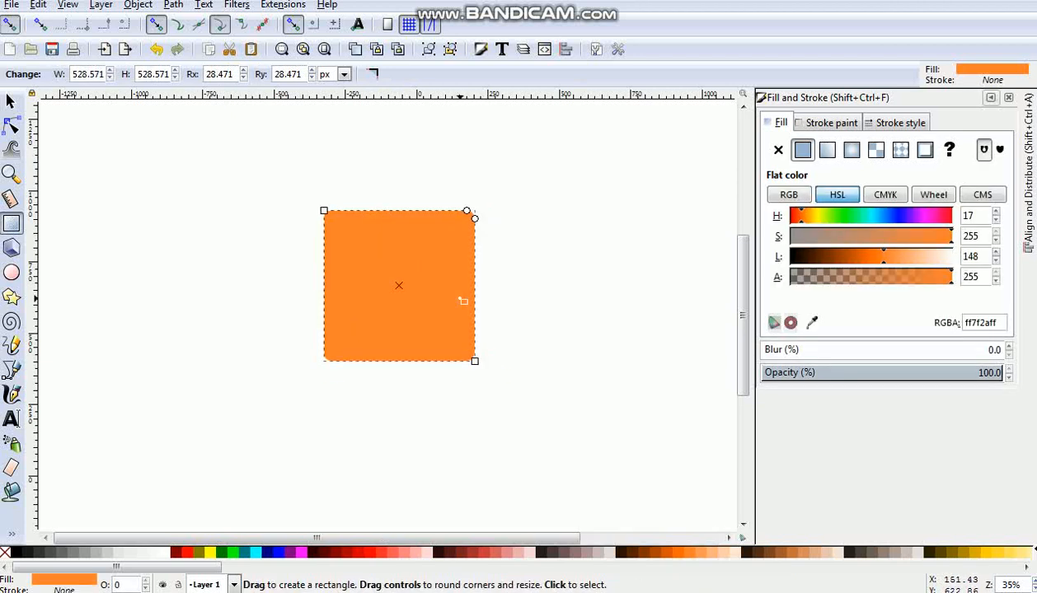
key("Delete")
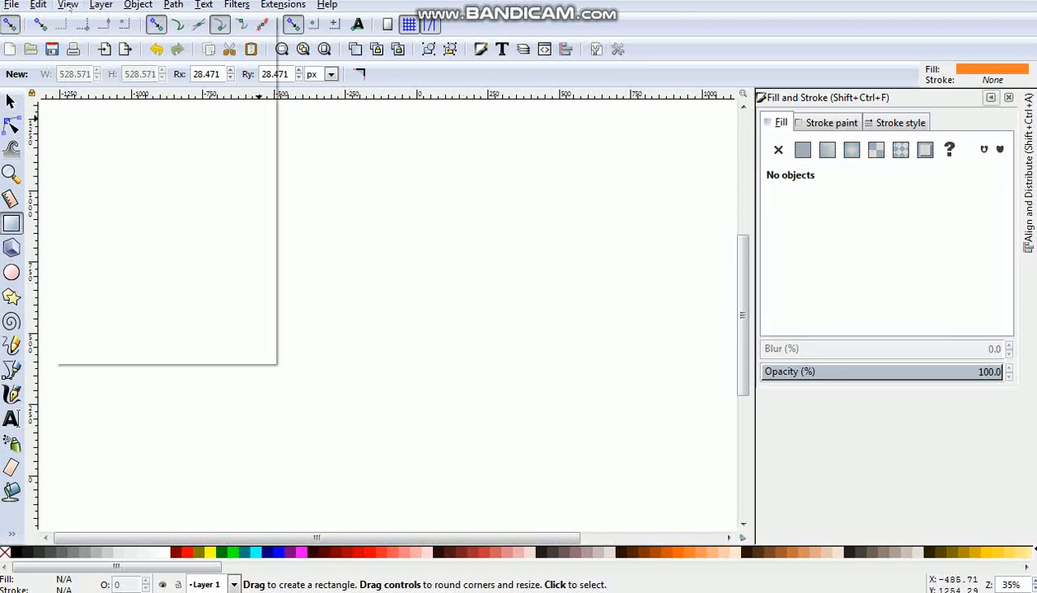
- Draw an orange square with rounded corners, about 218 px wide and high, at 1:1 zoom
left_click(69, 5)
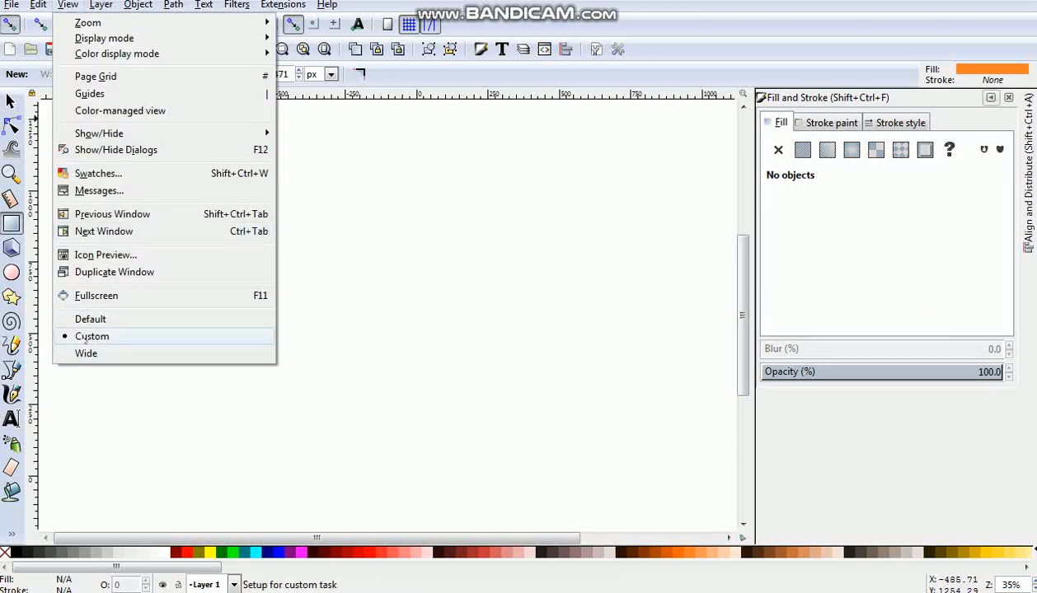
mouse_move(172, 23)
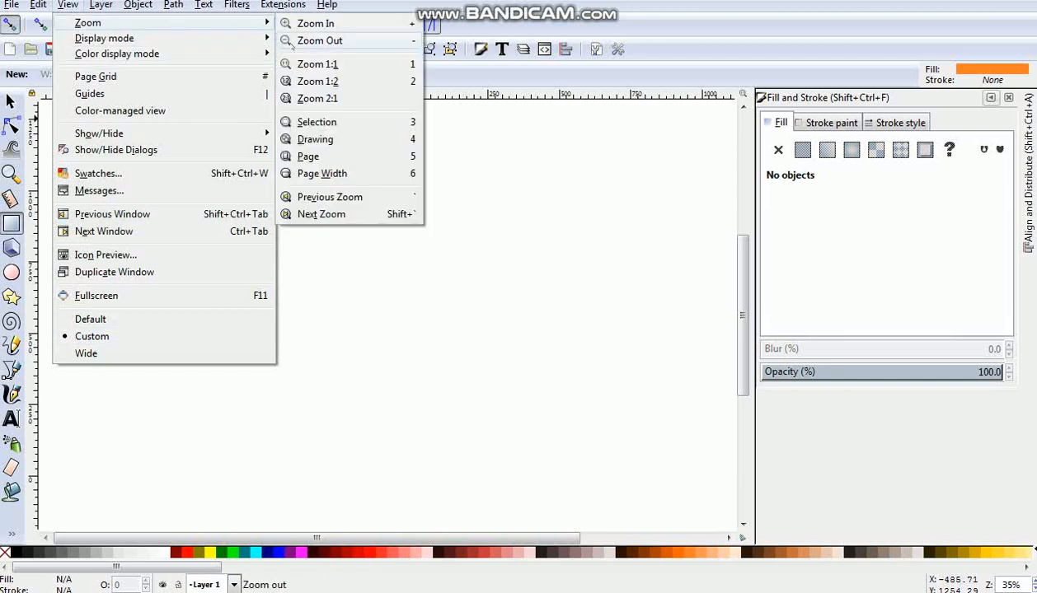
left_click(303, 63)
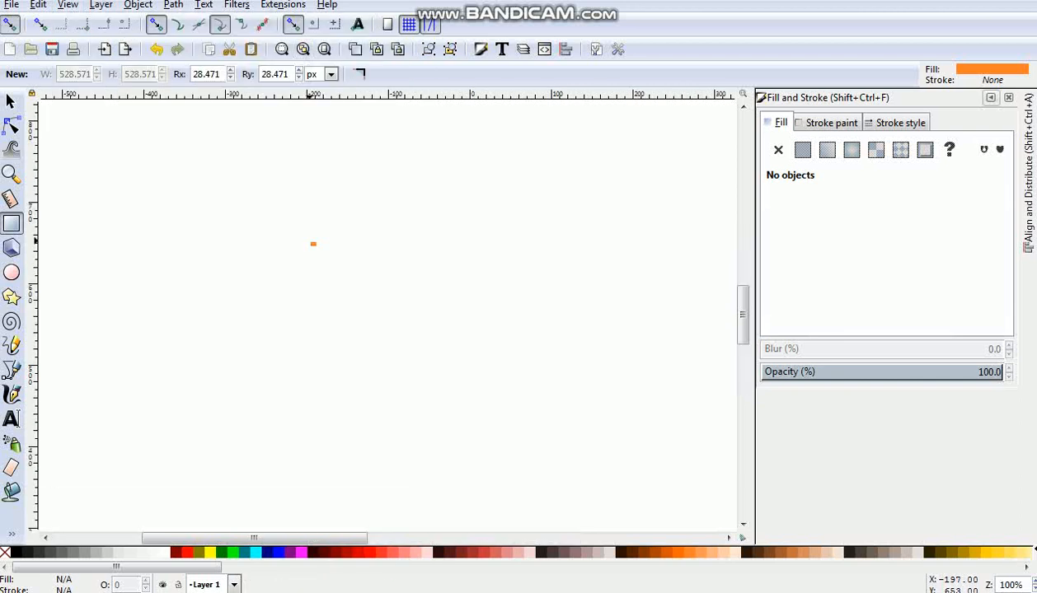
left_click_drag(313, 244, 489, 441)
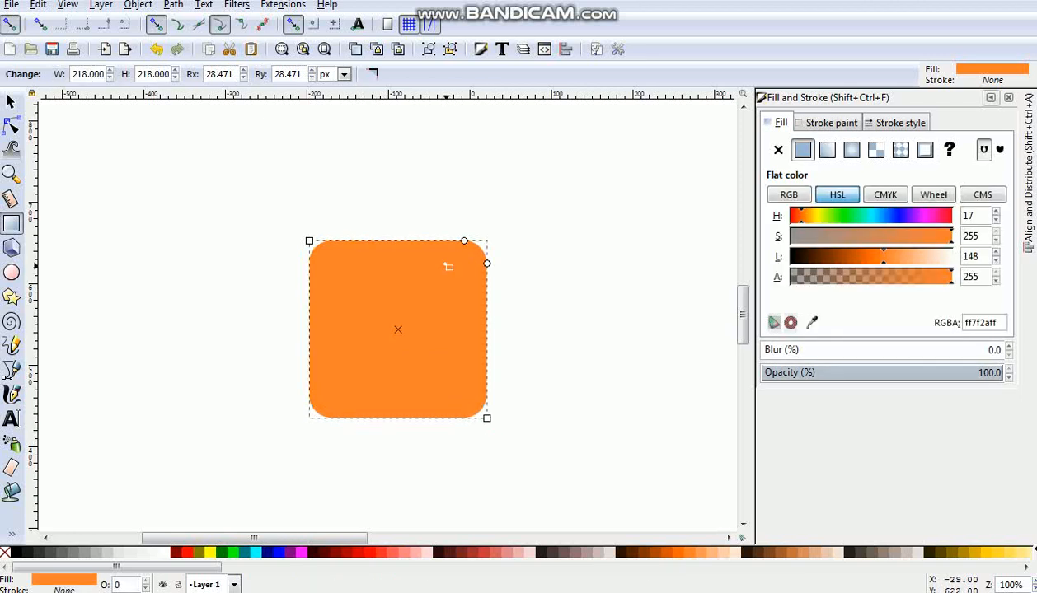
mouse_move(465, 242)
left_mouse_down()
mouse_move(424, 240)
mouse_move(479, 241)
mouse_move(468, 241)
left_mouse_up()
- Duplicate the orange square as a red (ff2a2a) copy scaled down about its centre to about 154 px
left_click(12, 102)
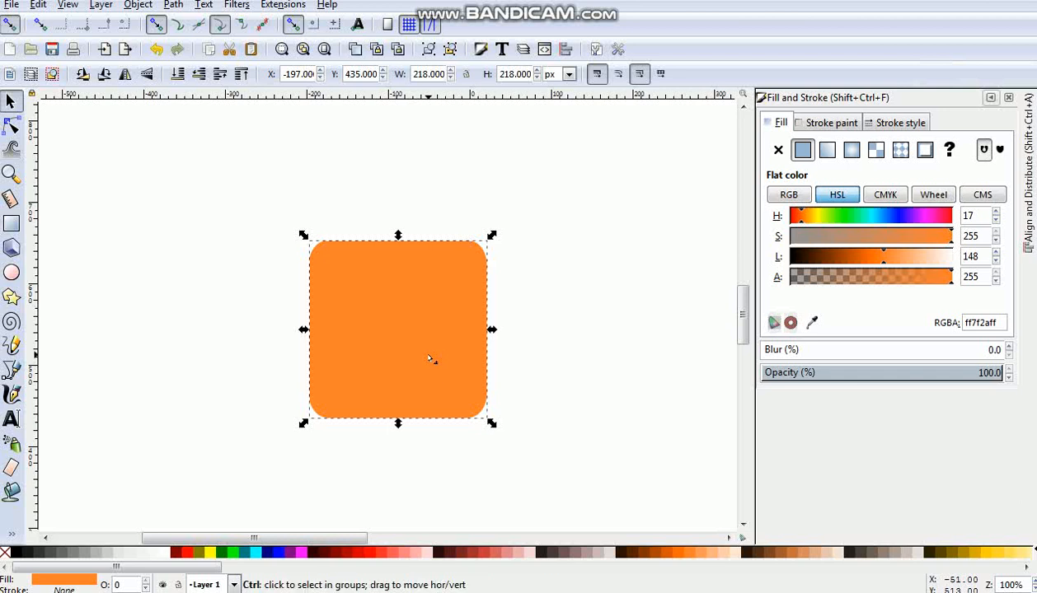
left_click(378, 552)
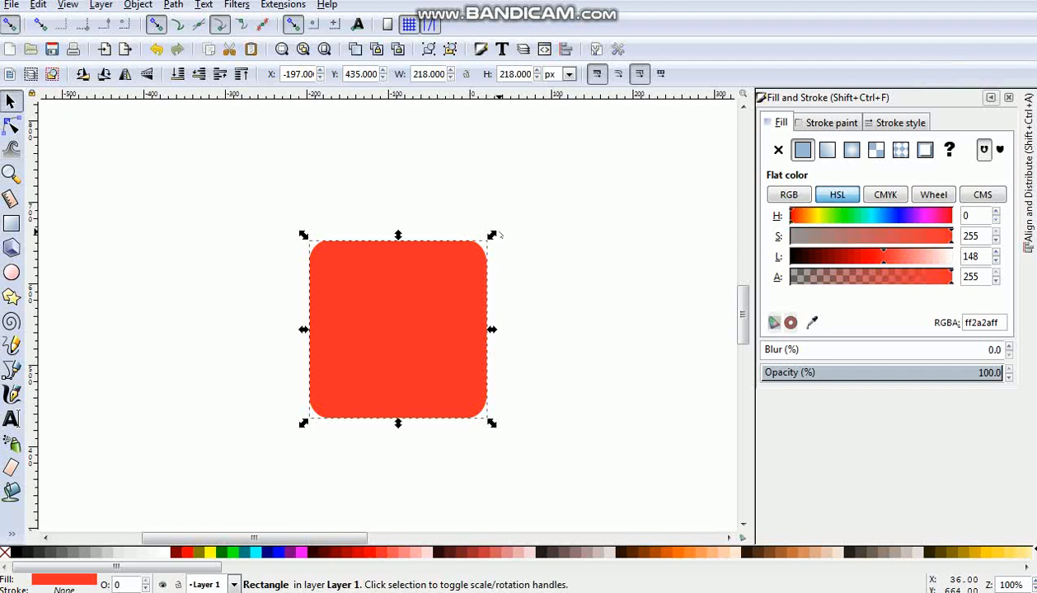
left_click_drag(491, 234, 470, 263)
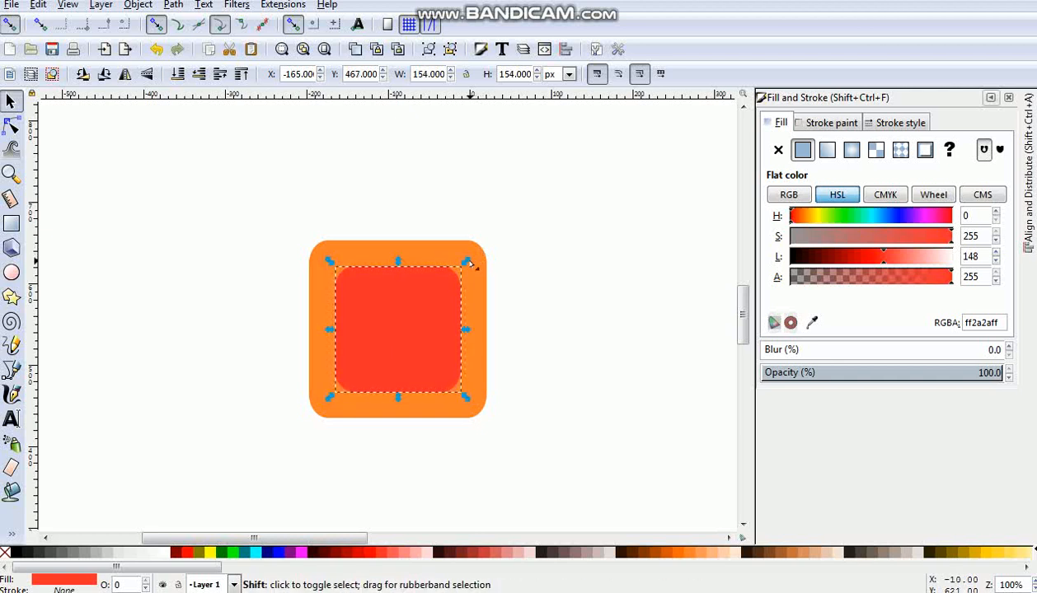
- Convert both the small red square and the large orange square to paths
left_click(210, 23)
left_click(480, 311)
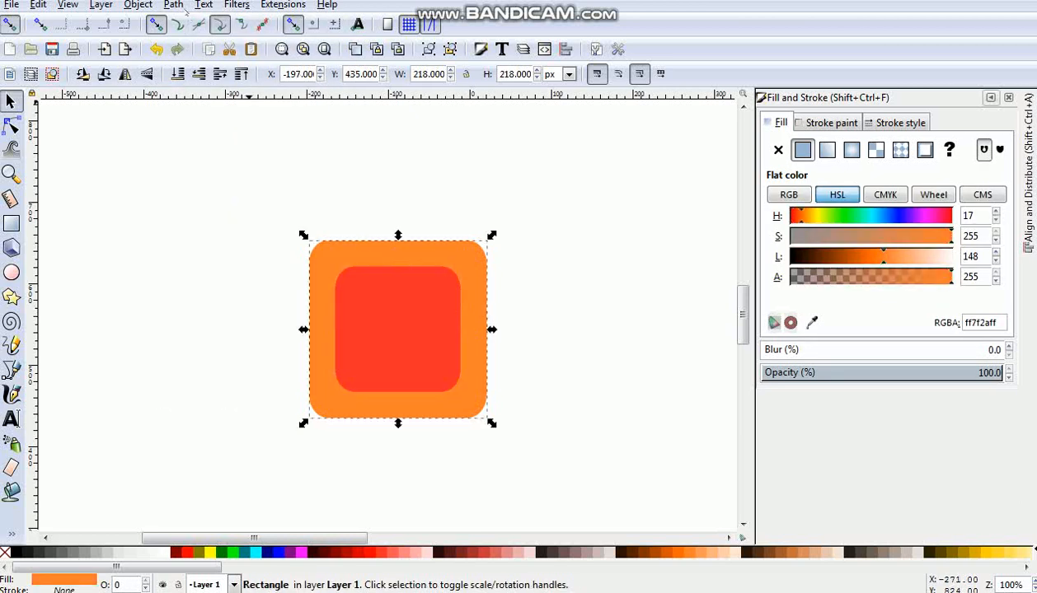
left_click(174, 5)
left_click(223, 23)
- Subtract the red square from the orange square with Difference to cut out a rounded frame
left_click(392, 283)
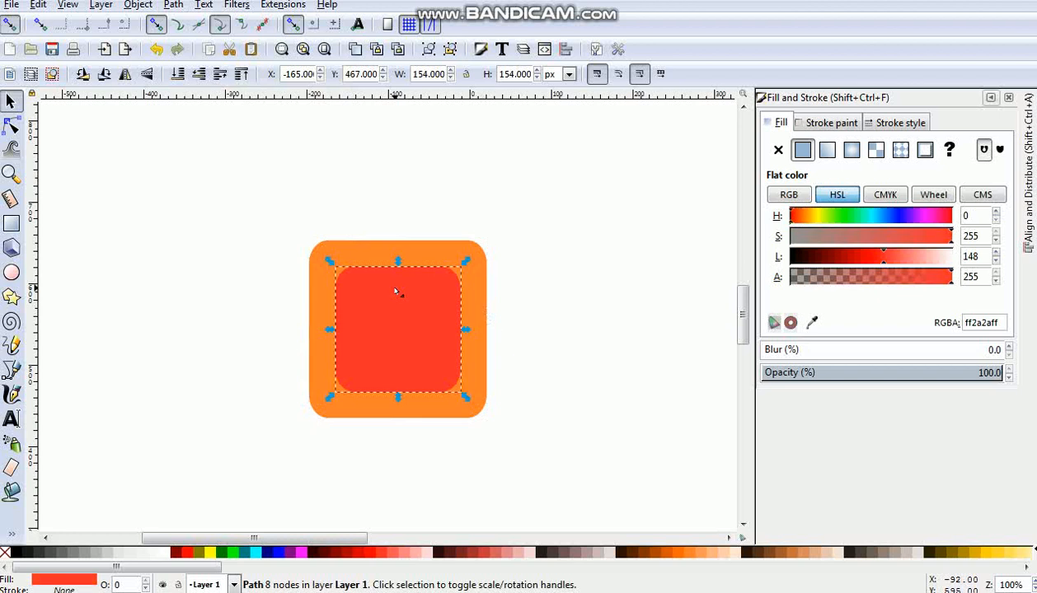
left_click(481, 330, "shift")
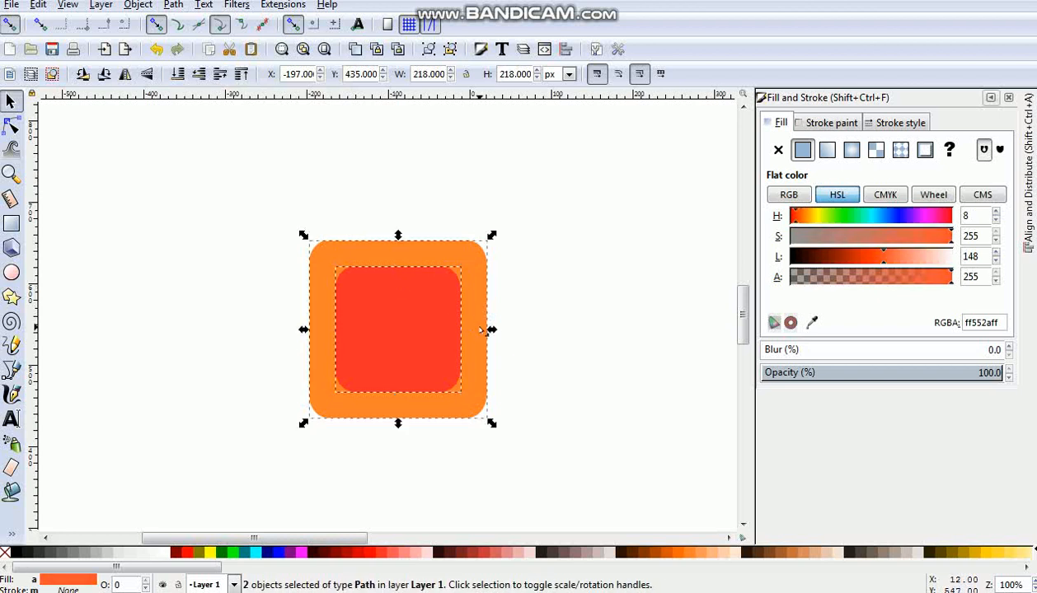
key("ctrl")
key("ctrl+minus")
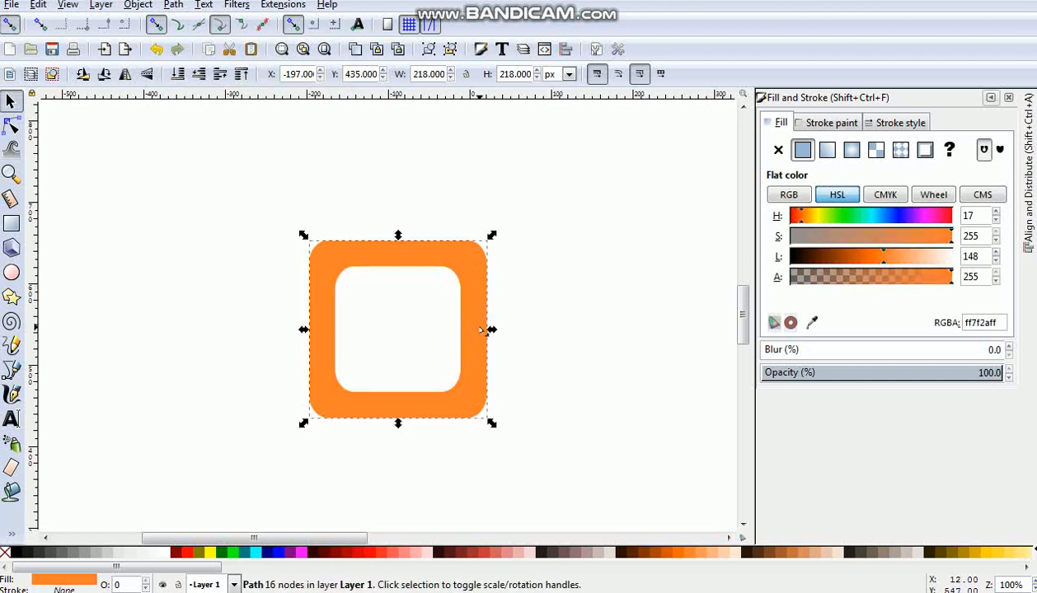
- Rotate the orange frame 45 degrees so it stands as a diamond
left_click(476, 276)
left_click_drag(492, 236, 487, 330)
left_click(487, 331)
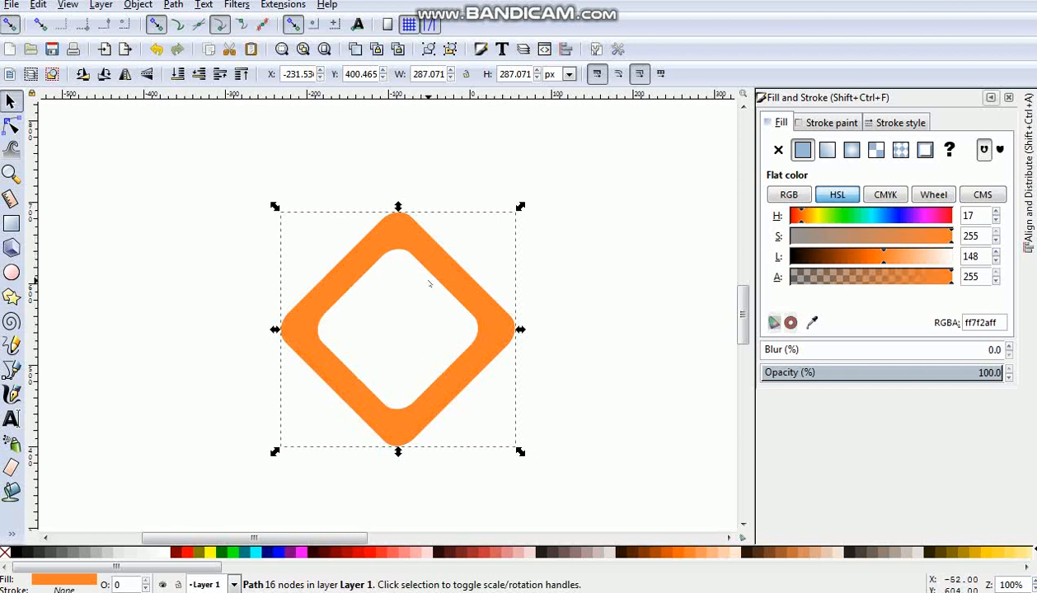
- Place a duplicate of the diamond frame about 32 px to the right of the original and fill it with red (ff2a2a)
key("ctrl")
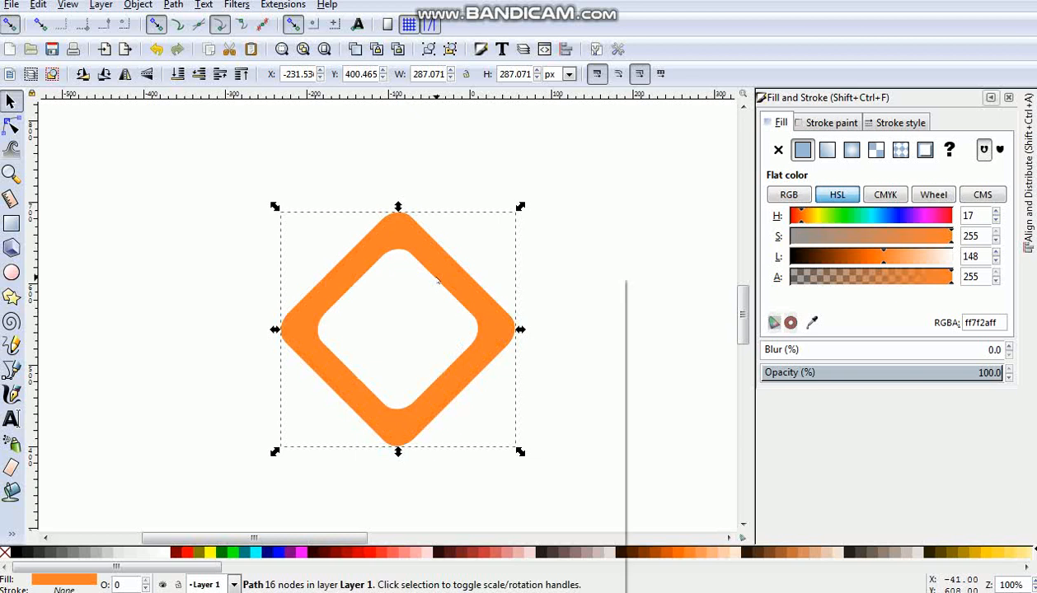
right_click(433, 276)
left_click(464, 383)
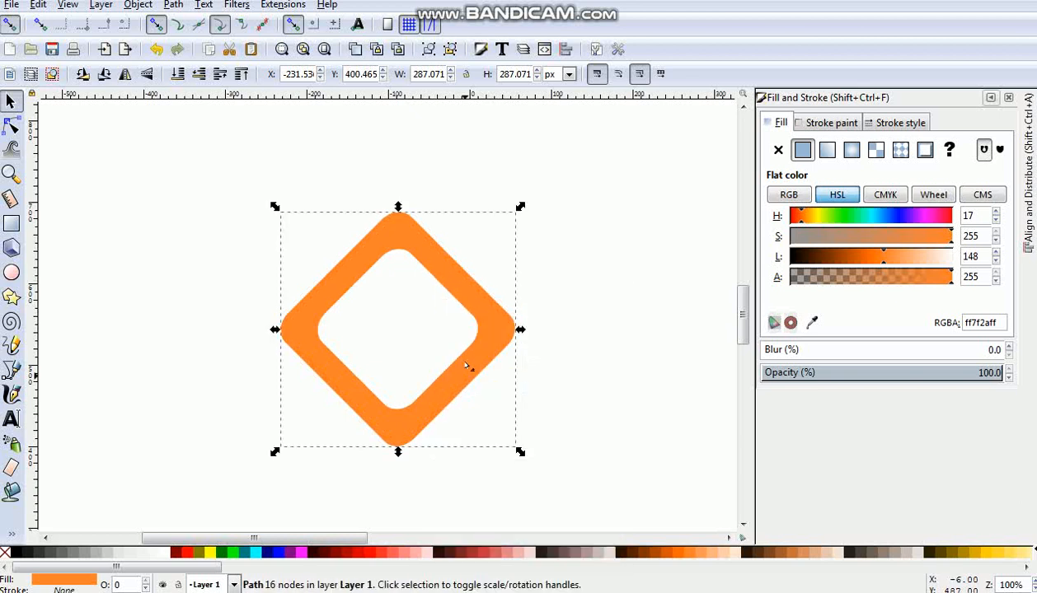
left_click_drag(472, 359, 504, 360)
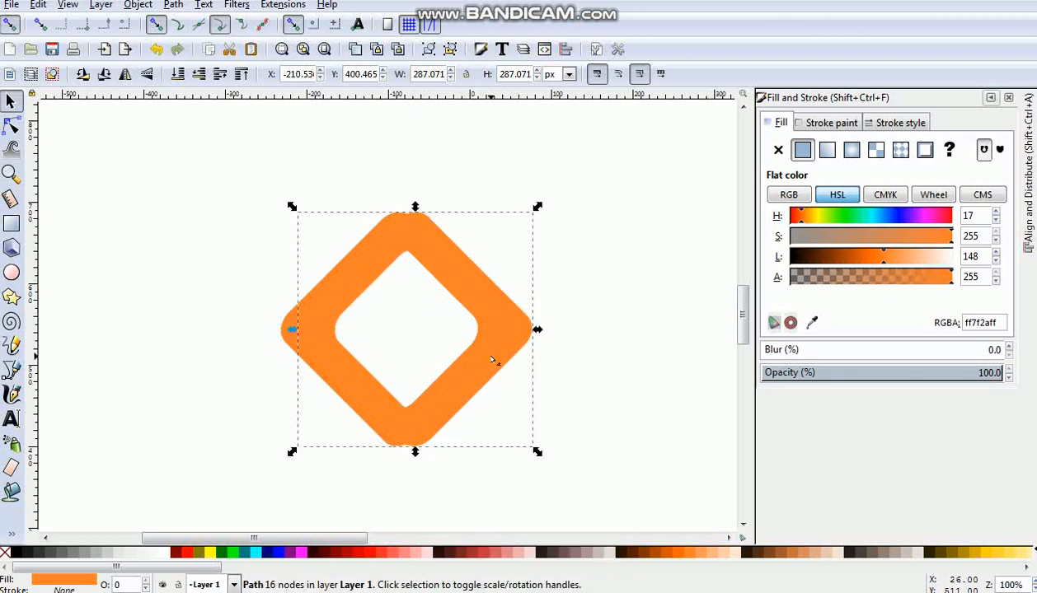
left_click(375, 550)
left_click_drag(439, 413, 450, 408)
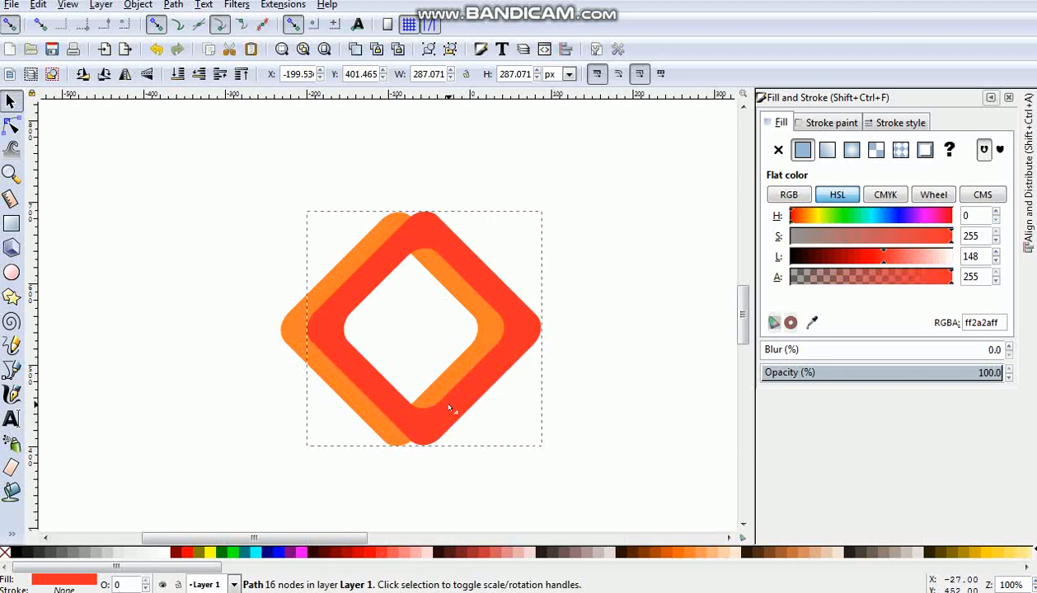
left_click_drag(450, 409, 450, 409)
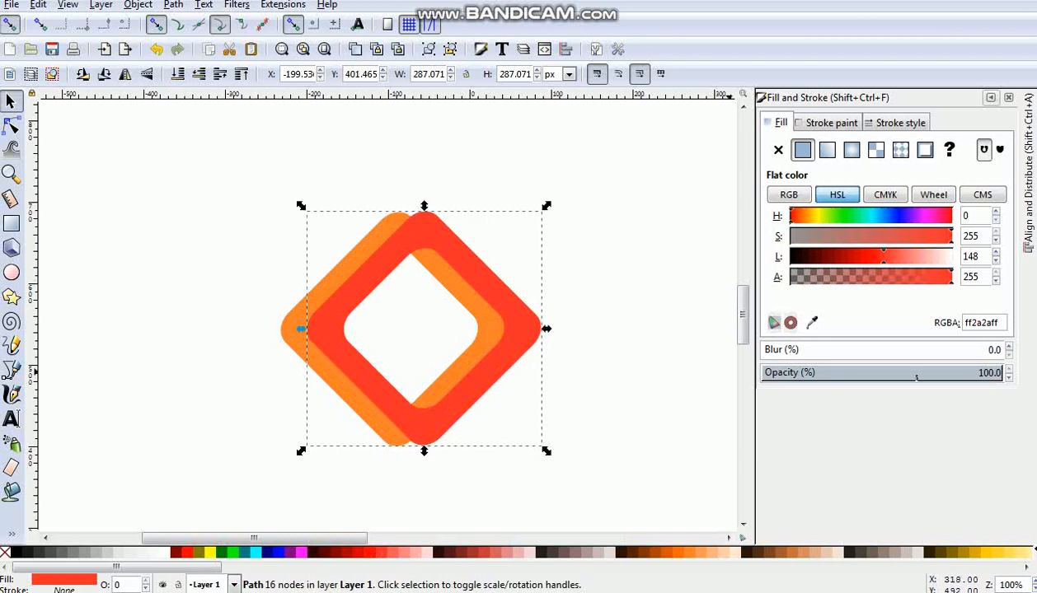
- Align the red frame level with the orange one, offset about 25 px right, using 58.8% opacity as an aid and restoring 100%
left_click(903, 372)
left_click_drag(508, 353, 504, 352)
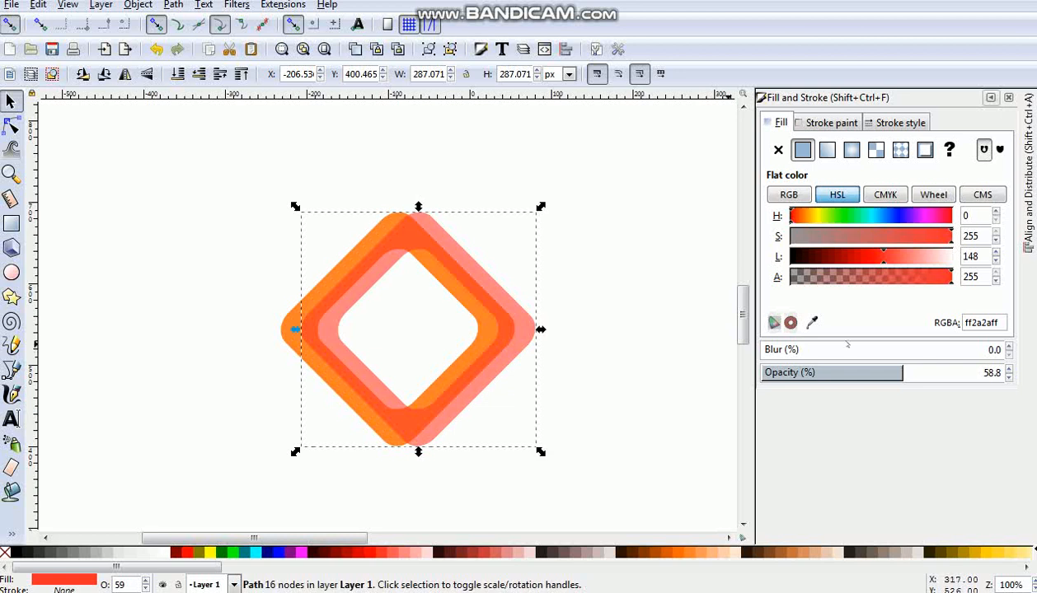
left_click(998, 376)
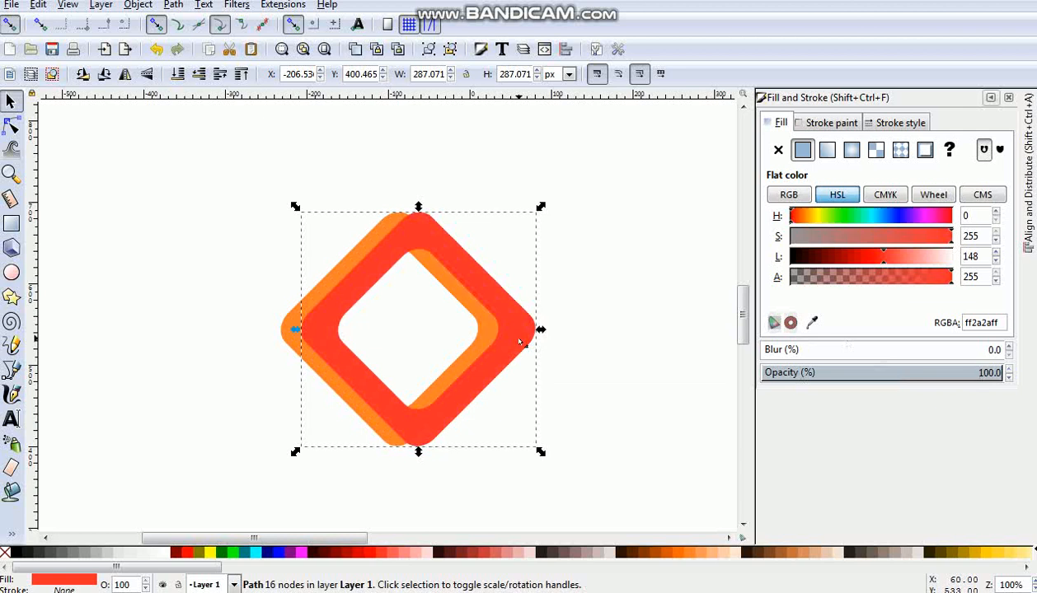
- Subtract a duplicate of the red frame from the orange frame with Difference, keeping the original red frame
left_click(358, 247, "shift")
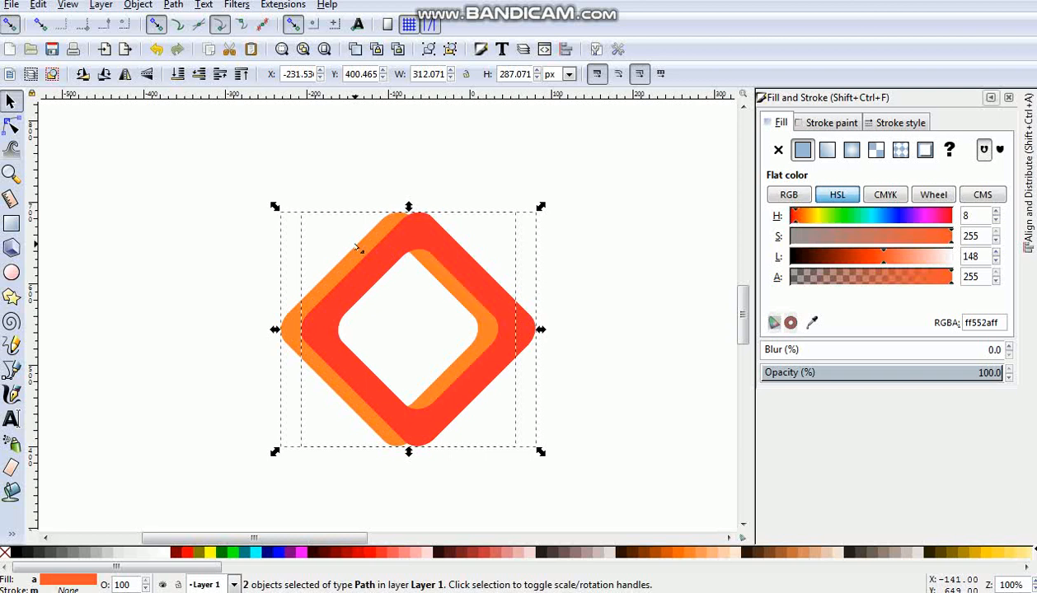
left_click(357, 247)
key("Escape")
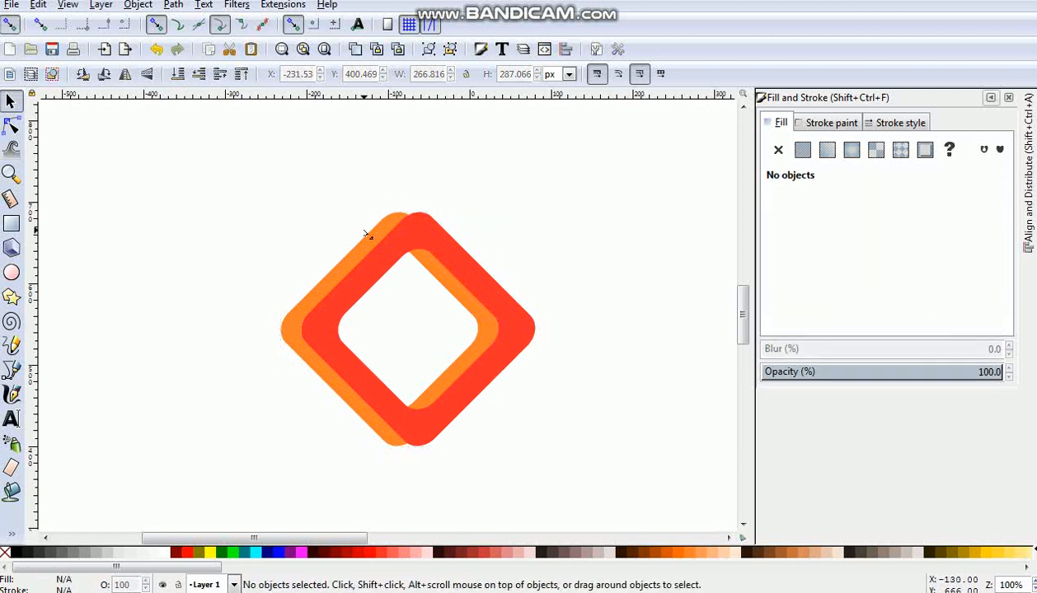
- Break the cut orange path apart and delete its outer left piece
left_click(347, 265)
left_click(168, 7)
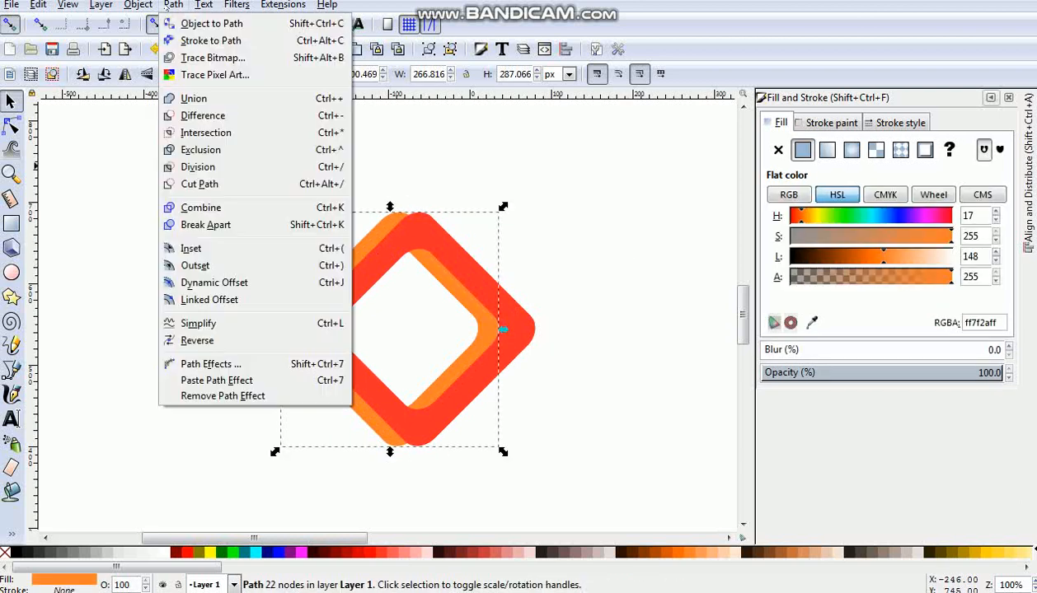
left_click(216, 225)
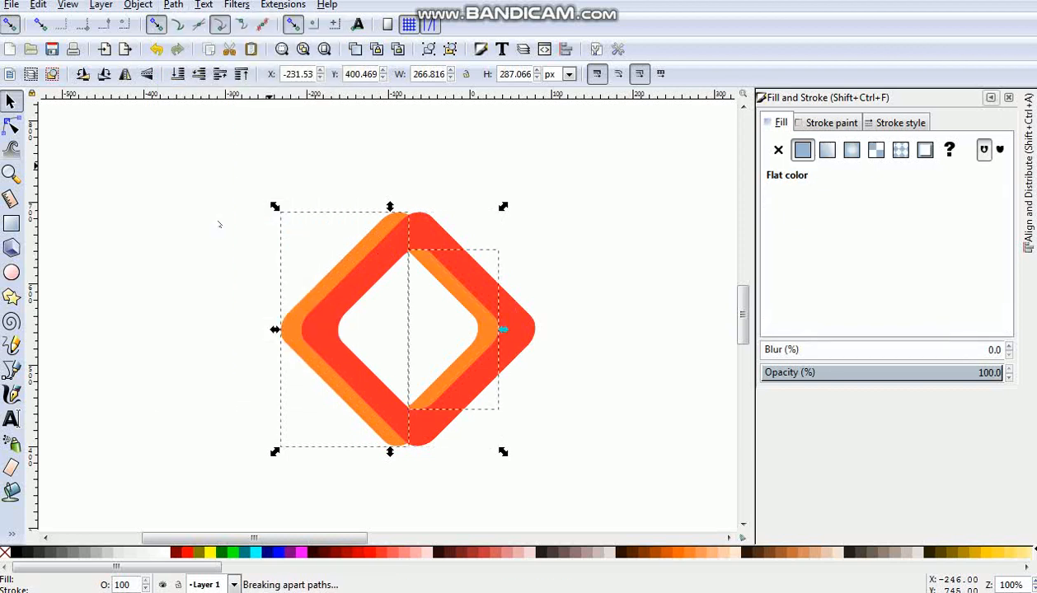
left_click(322, 286)
key("Delete")
- Duplicate the remaining orange piece inside the red frame and flip the copy horizontally
left_click(486, 325)
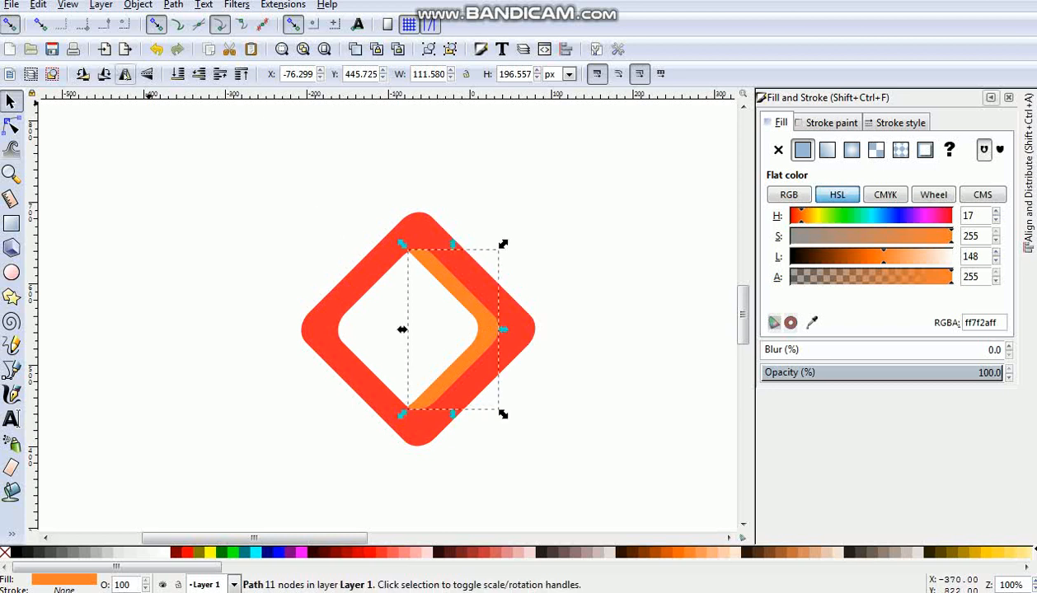
left_click(124, 74)
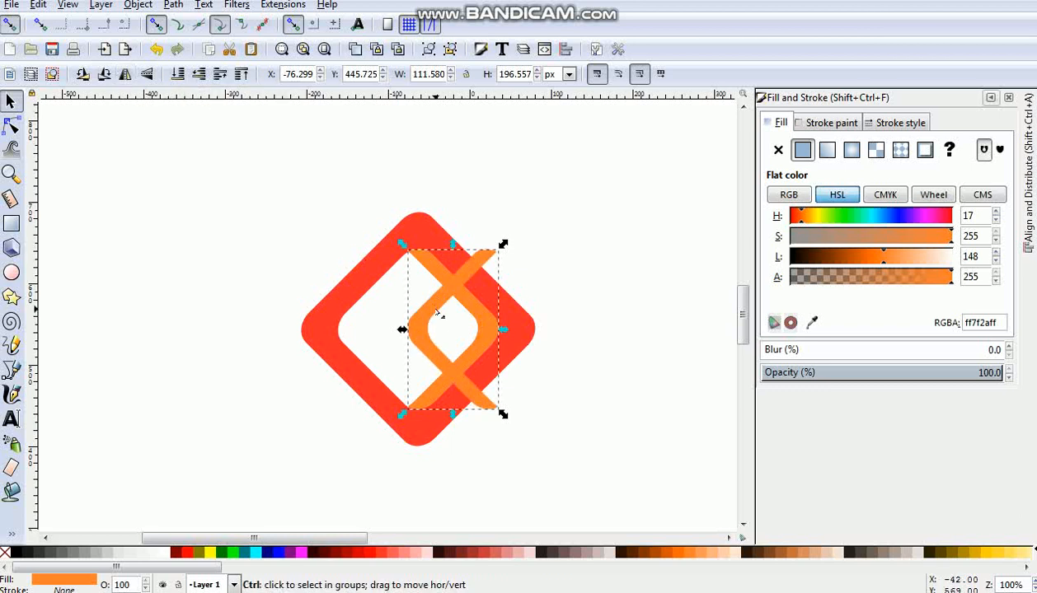
double_click(431, 314, "ctrl")
key("F1")
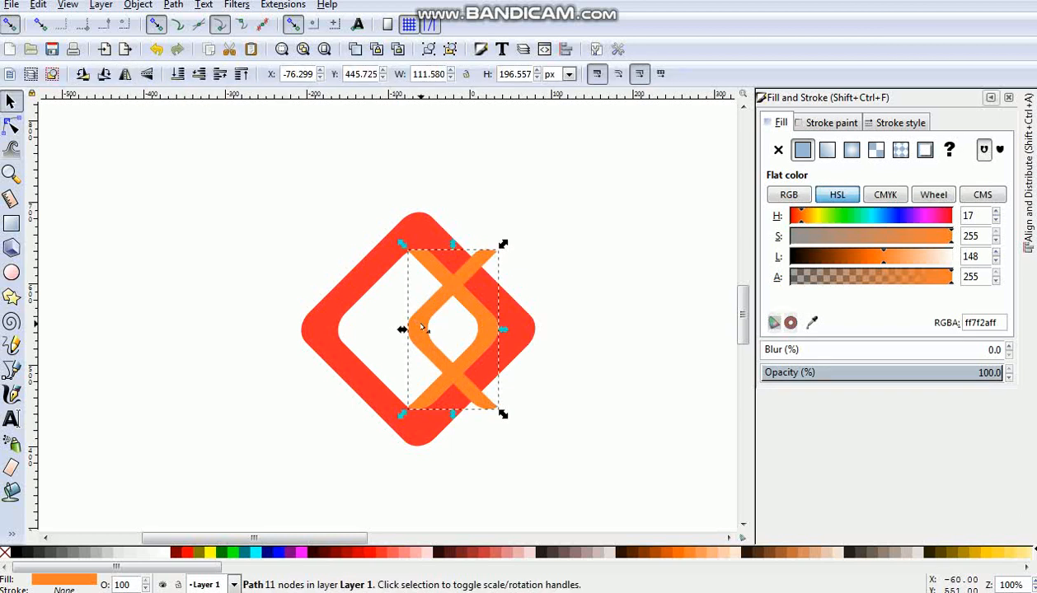
- Move the flipped orange piece horizontally to about X -163.3 px so both orange pieces form a closed diamond inside the red frame
left_click_drag(416, 323, 345, 330)
left_click(572, 336)
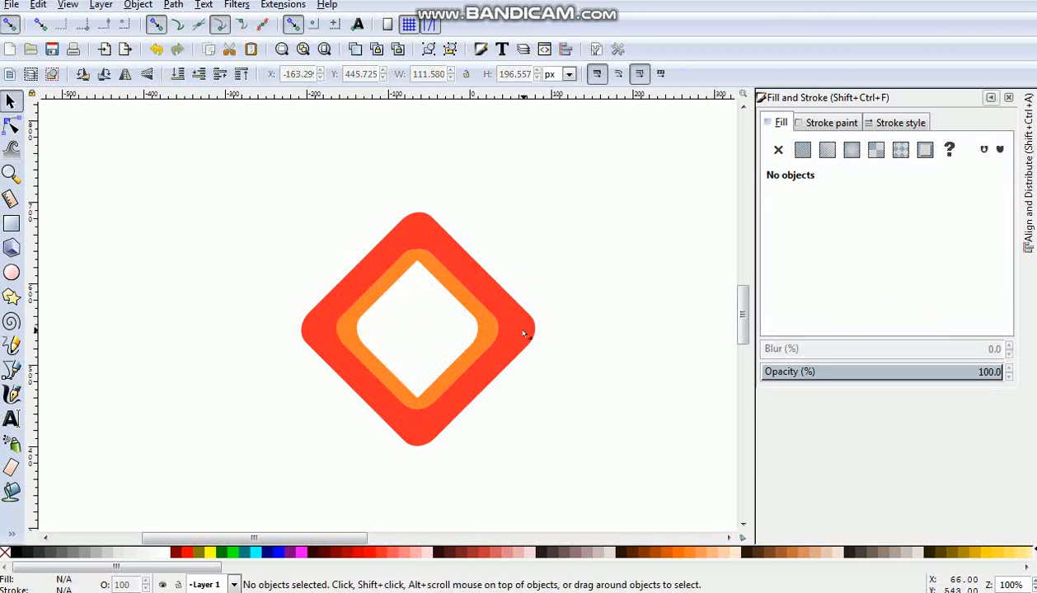
- With snapping to paths enabled, draw a closed straight-sided shape about 220 by 408 px covering the red frame's right half
left_click(509, 331)
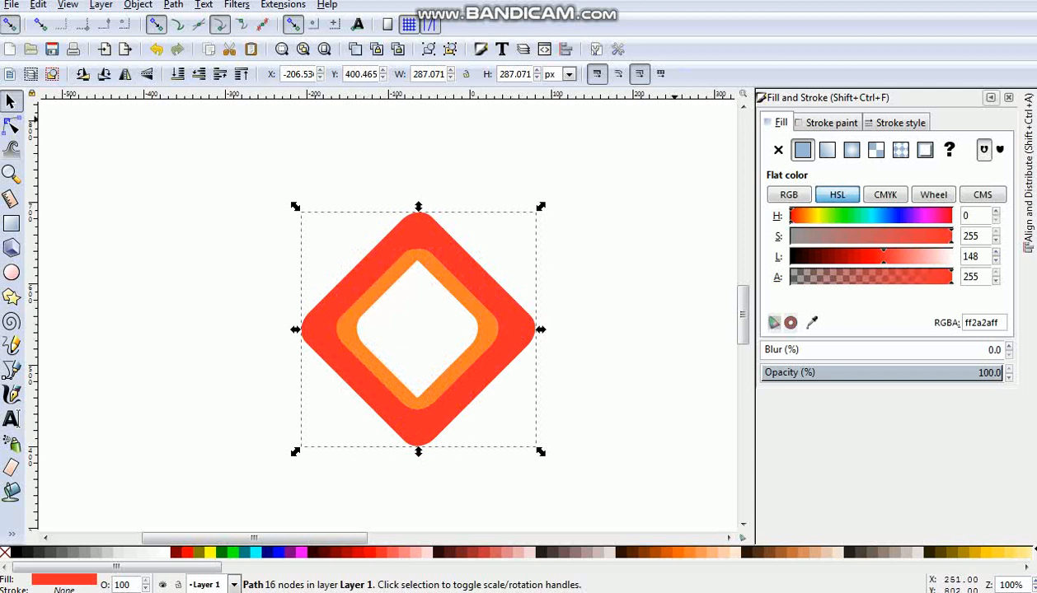
key("b")
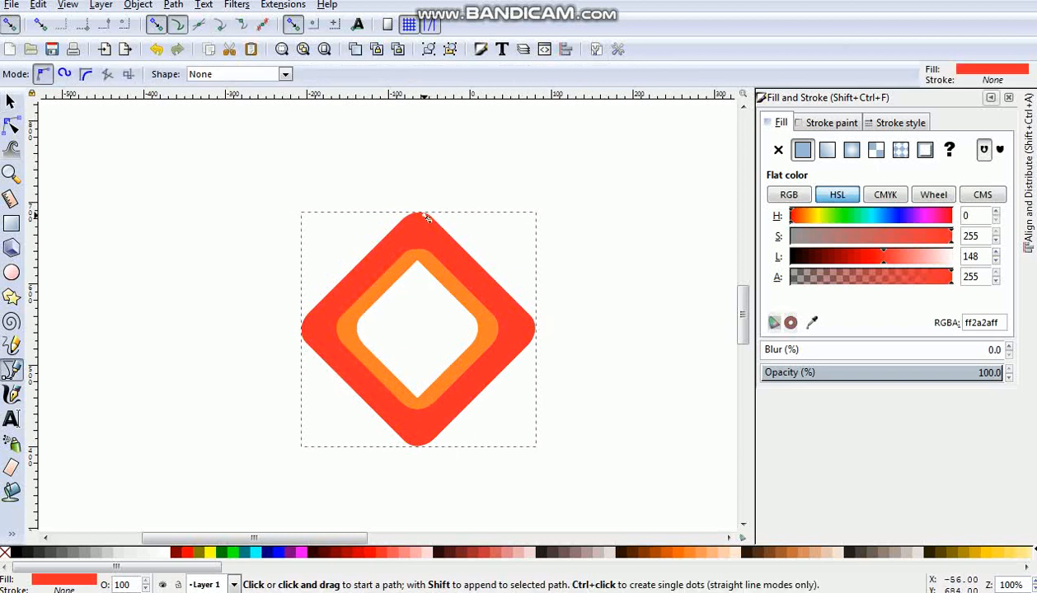
left_click(178, 25)
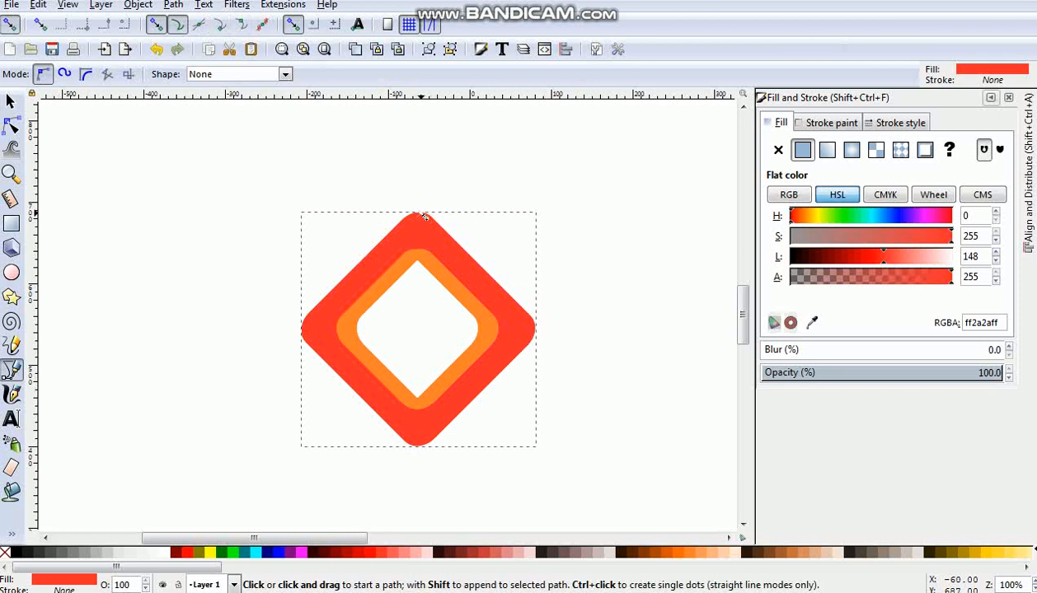
left_click(421, 213)
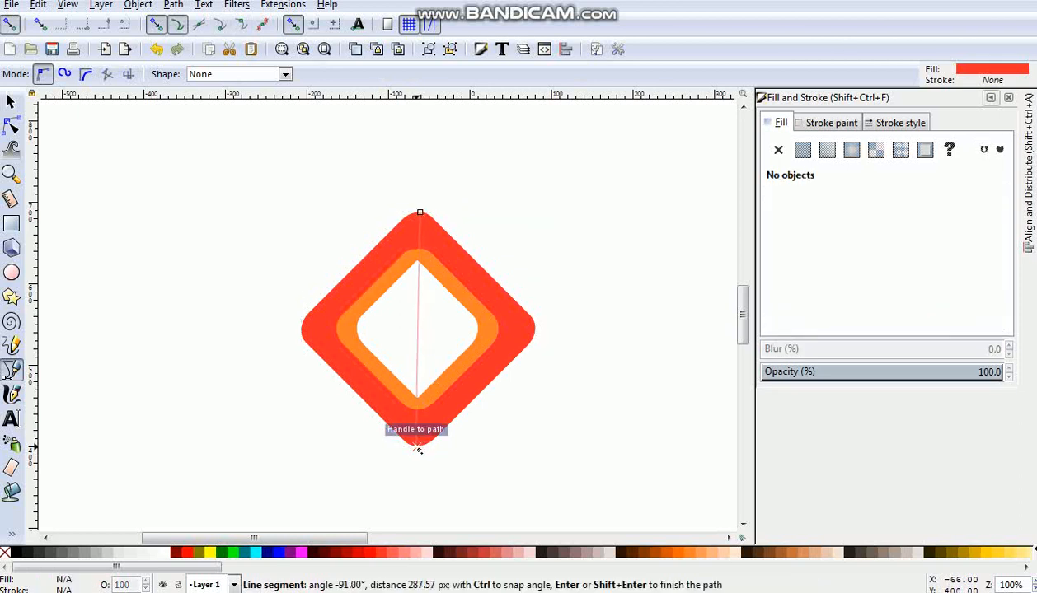
left_click(416, 491)
left_click(501, 471)
left_click_drag(585, 398, 590, 383)
left_click(595, 304)
left_click(516, 159)
left_click(439, 181)
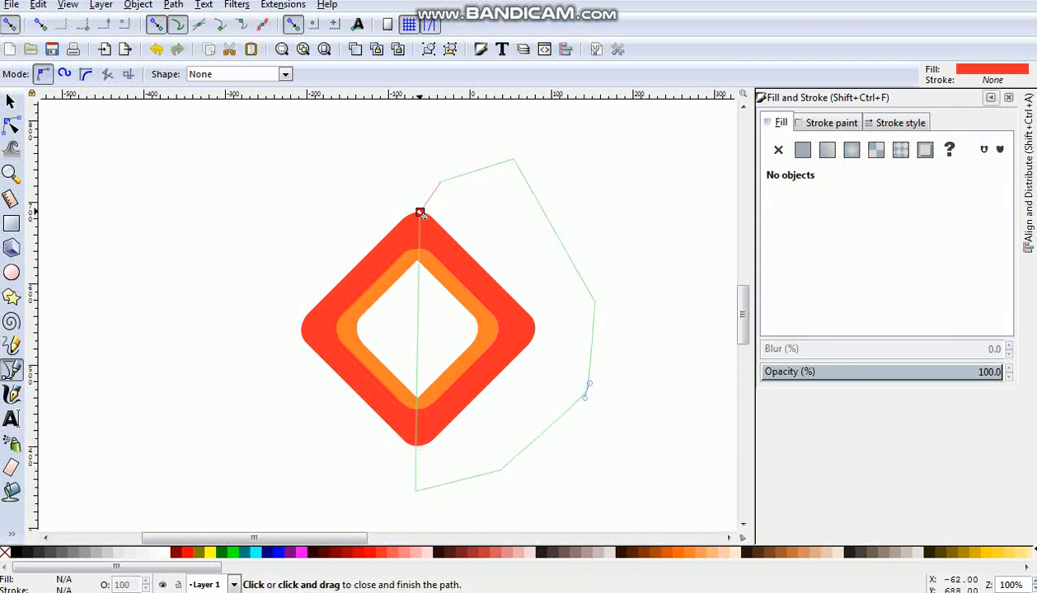
left_click(420, 213)
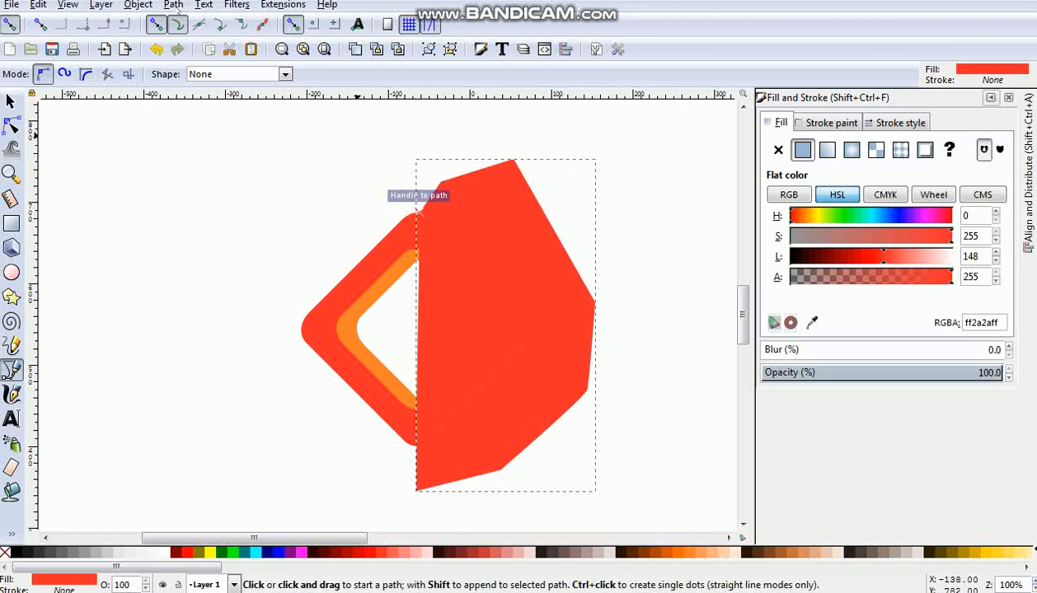
- Subtract the drawn covering shape from the red frame with Difference, keeping only the frame's left half
left_click(174, 6)
left_click(173, 24)
left_click(11, 101)
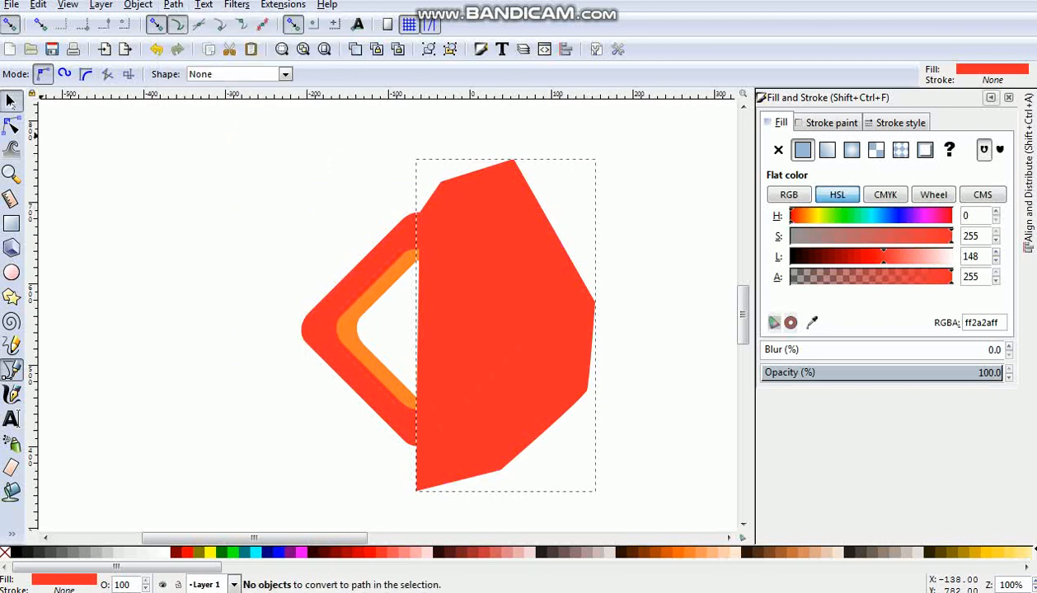
left_click(480, 273)
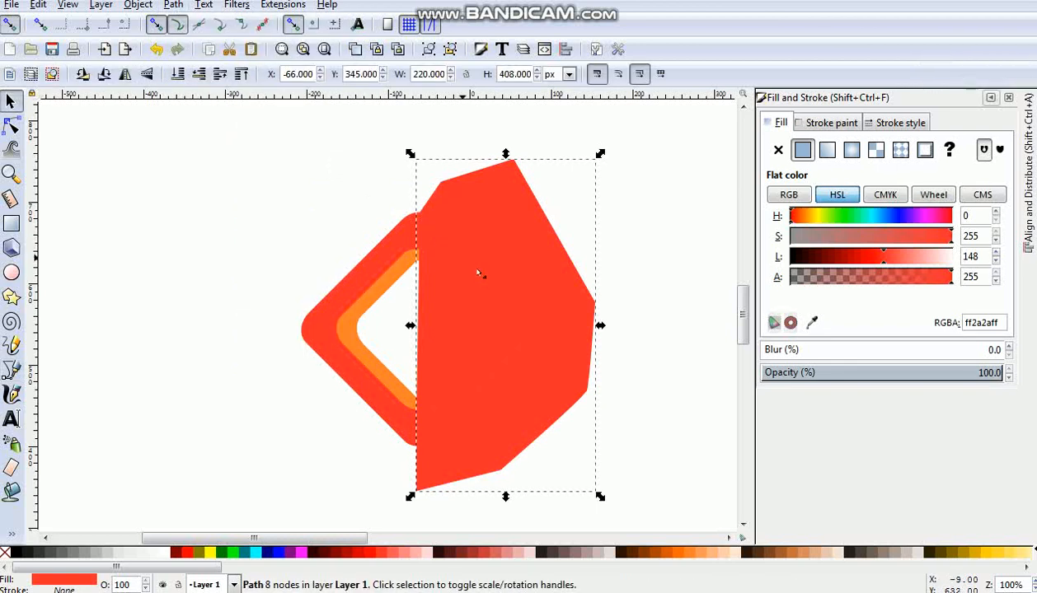
left_click(374, 261, "shift")
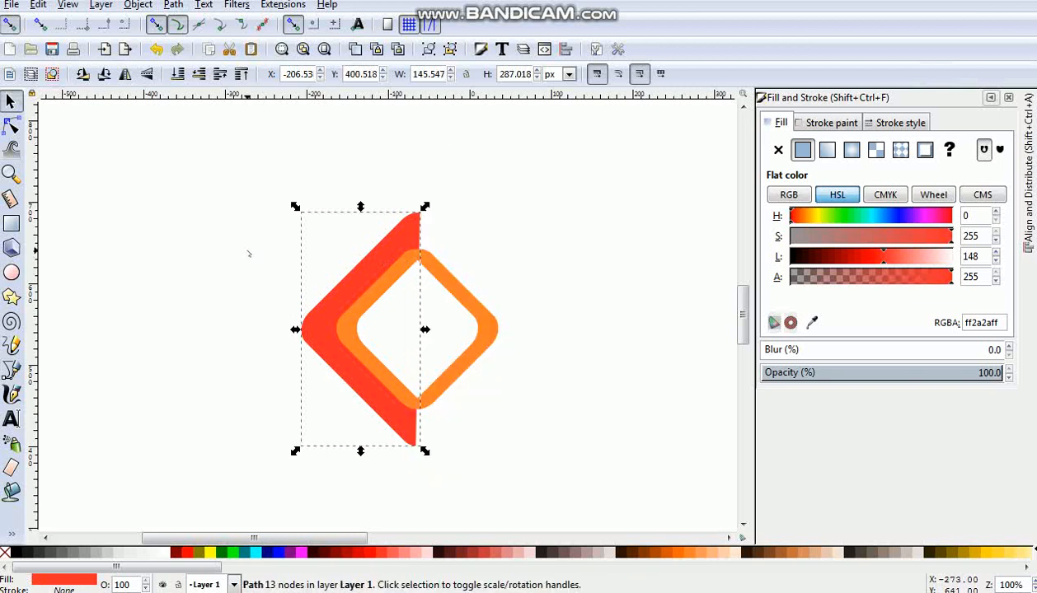
- Duplicate the red half, flip the copy horizontally and move it to about X -70.5 px to complete the diamond's right side
right_click(338, 315)
left_click(376, 85)
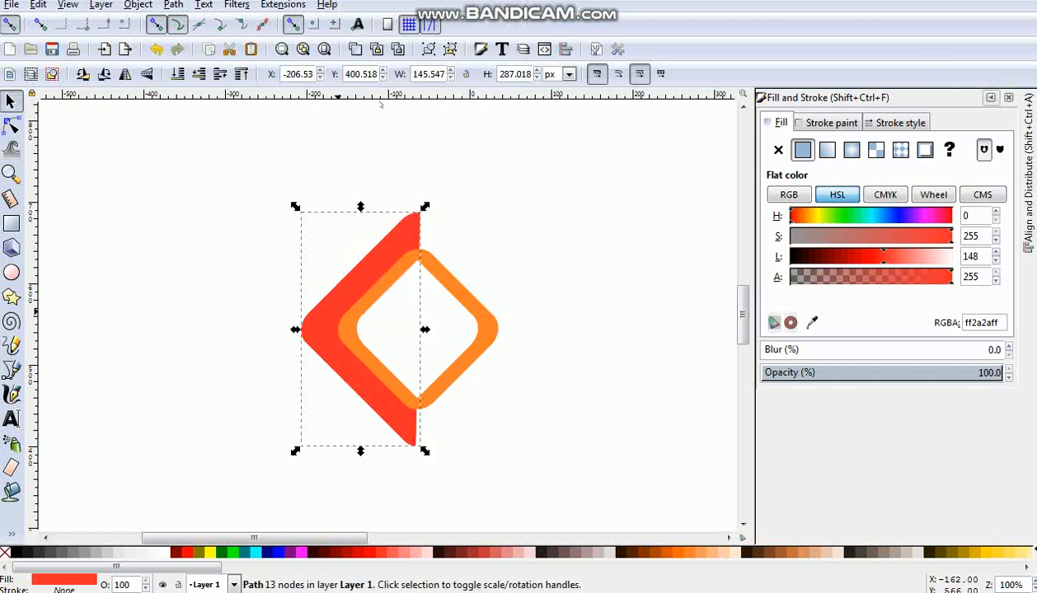
left_click(124, 74)
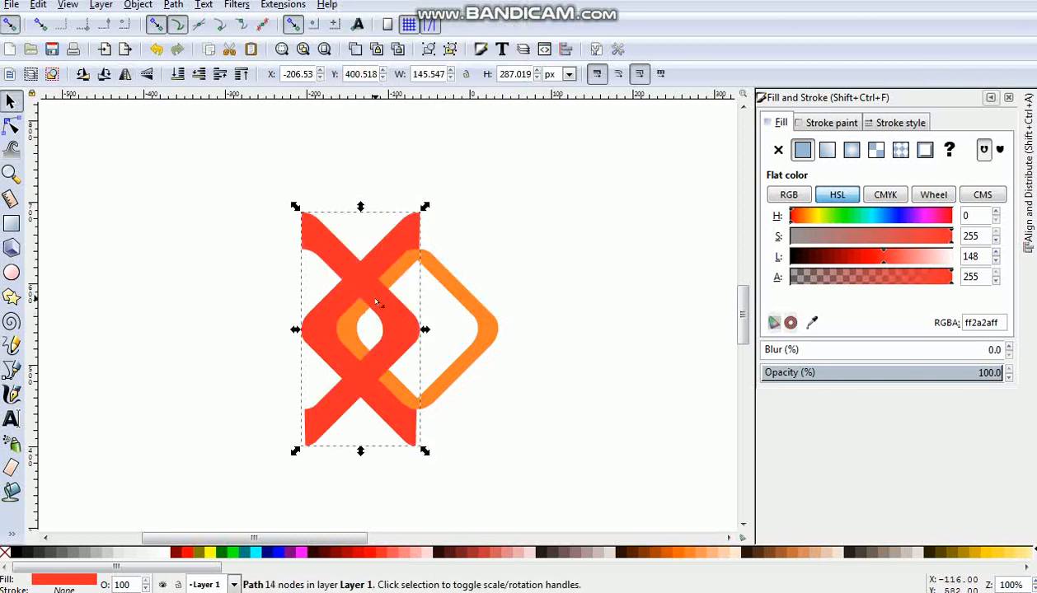
key("ctrl")
left_click_drag(396, 318, 512, 320)
left_click(610, 295)
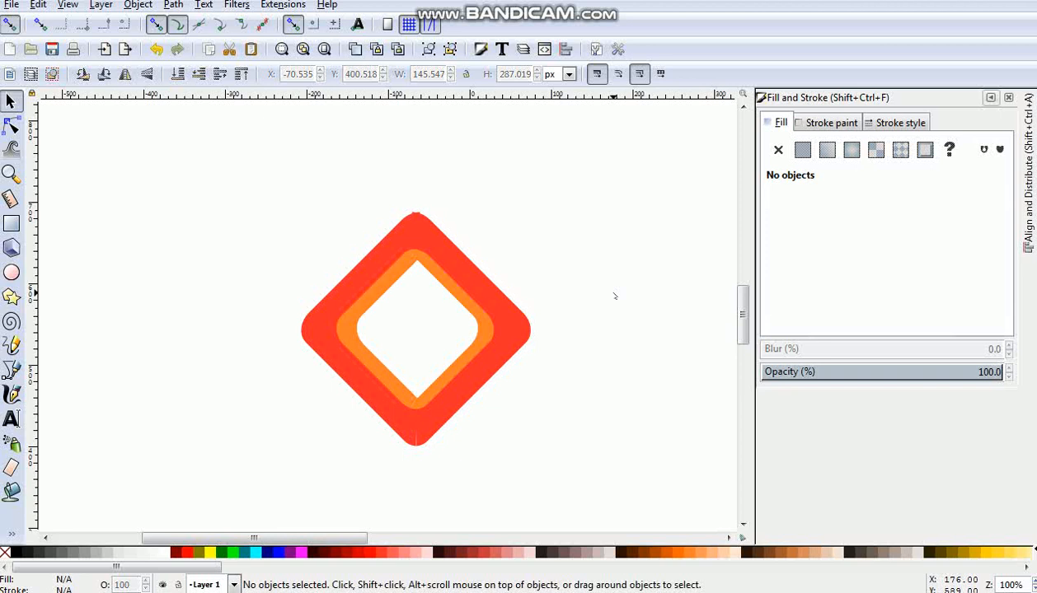
- Rotate the right red half slightly clockwise and nudge it to about X -66.3 px so it meets the left half
left_click(505, 338)
left_click(504, 337)
mouse_move(535, 207)
left_mouse_down()
mouse_move(545, 220)
mouse_move(537, 215)
left_mouse_up()
left_click_drag(510, 329, 511, 331)
left_click(602, 279)
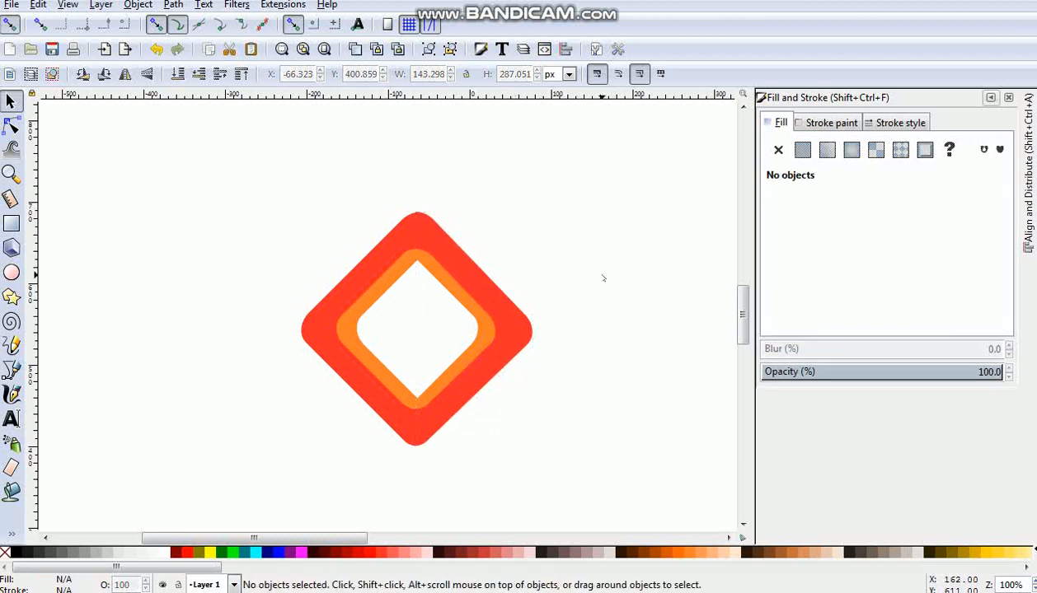
left_click(478, 381)
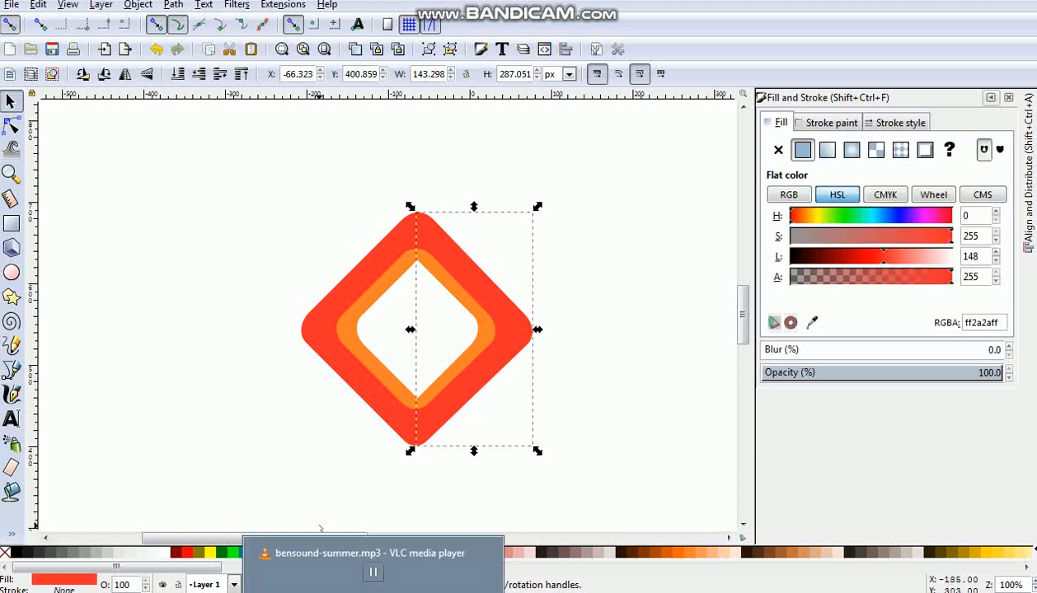
left_click(304, 471)
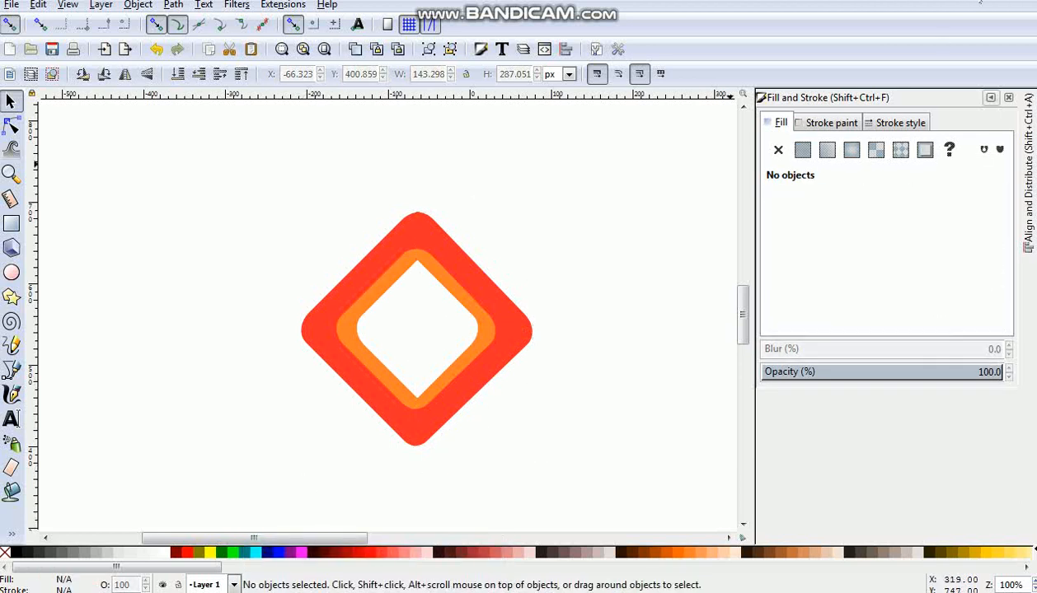
- Give the left red half a linear gradient ending in #FF8080, stretched from above its upper edge down to its lower edge
key("plus")
key("Tab")
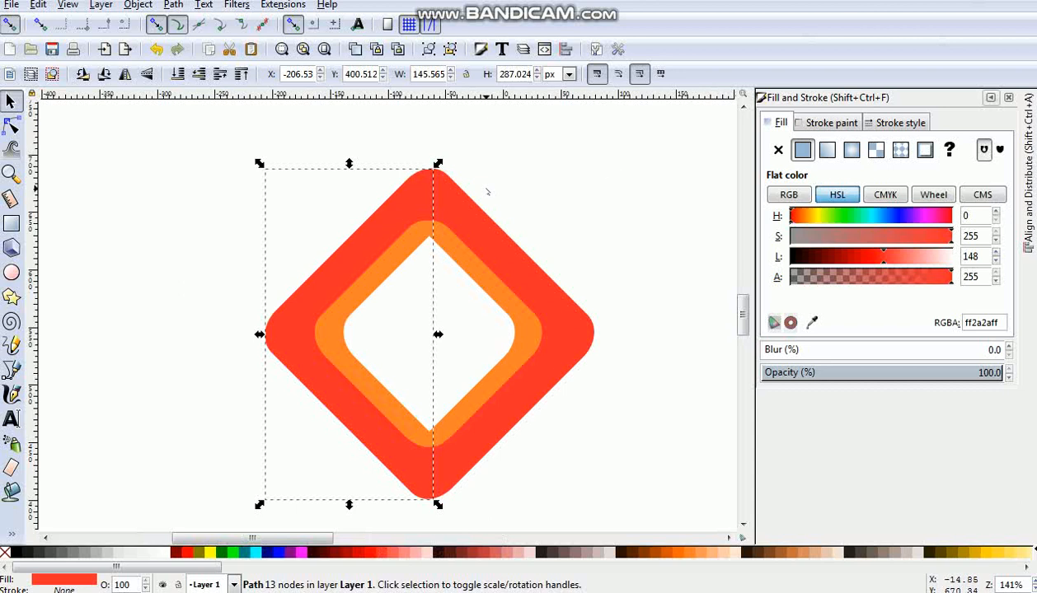
left_click(12, 534)
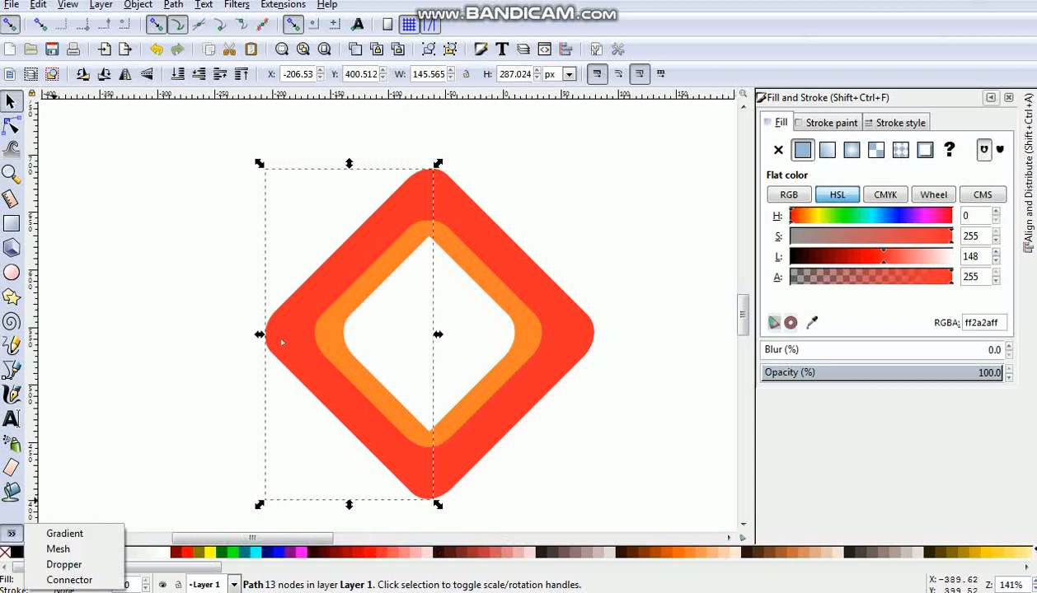
left_click(63, 535)
left_click_drag(326, 260, 318, 340)
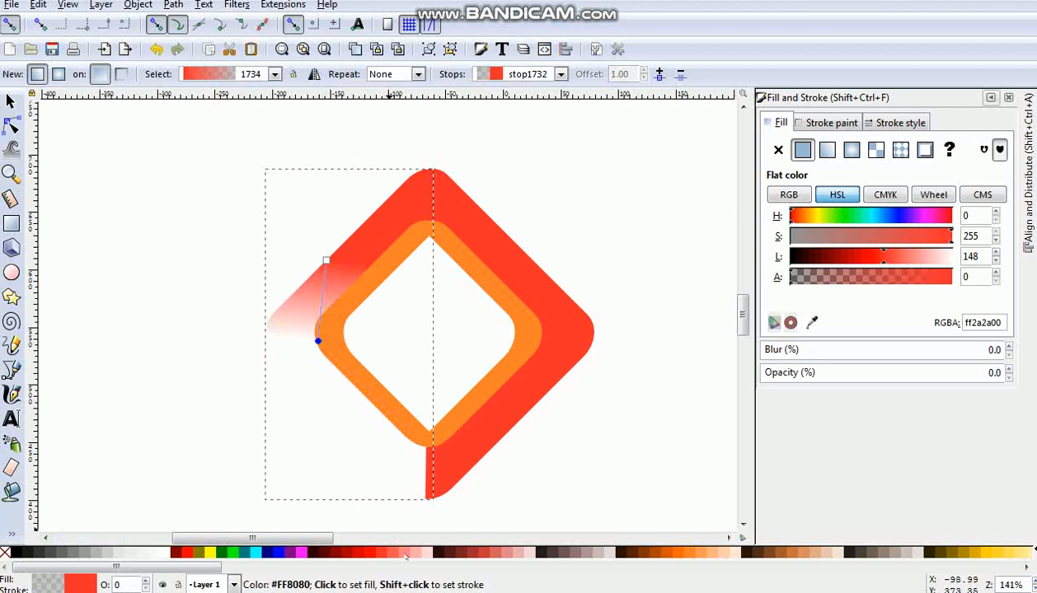
left_click(403, 553)
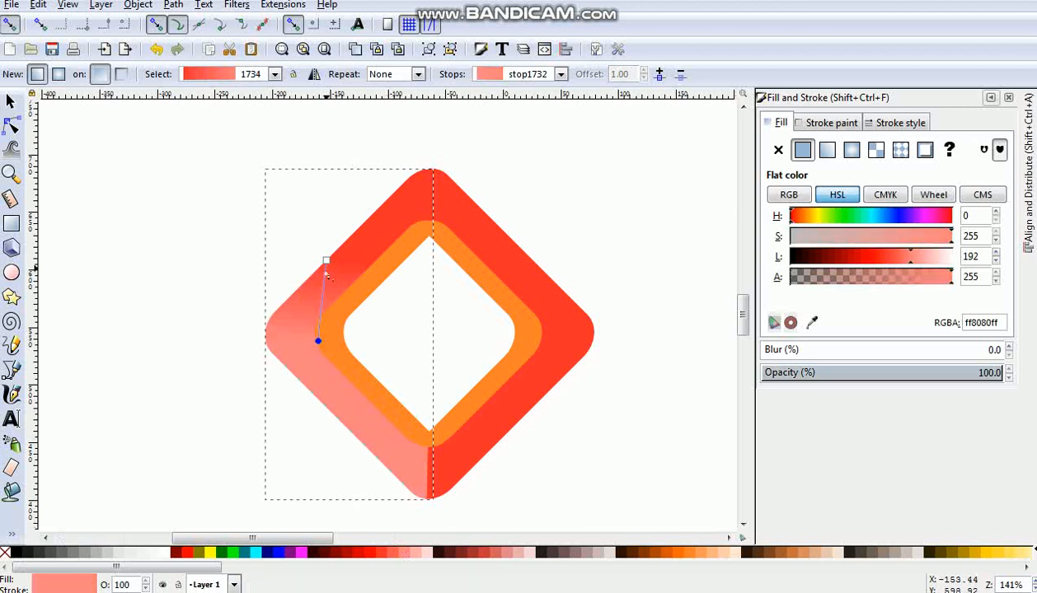
left_click_drag(319, 342, 351, 489)
left_click_drag(327, 260, 334, 176)
- Apply a linear gradient to the right red half and assign it the existing red-to-pink gradient 1734
left_click(543, 294)
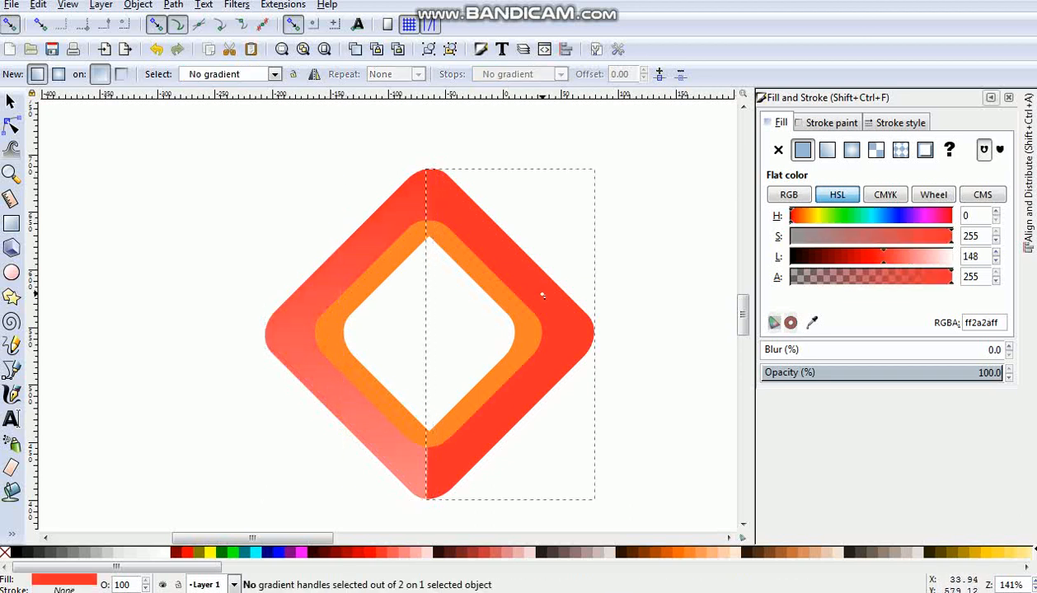
left_click_drag(539, 265, 535, 405)
left_click(535, 404)
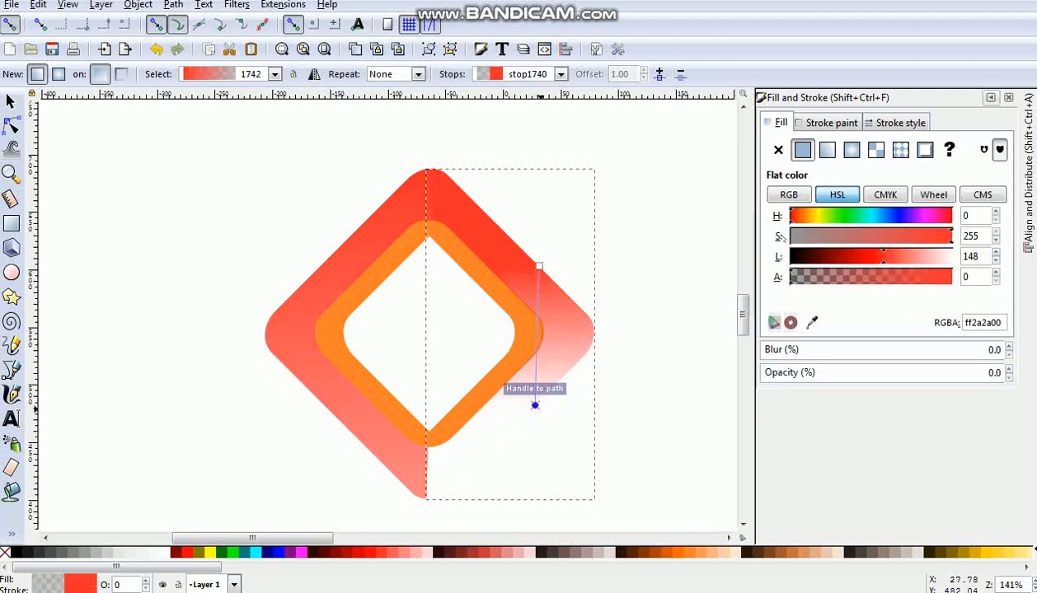
left_click(828, 150)
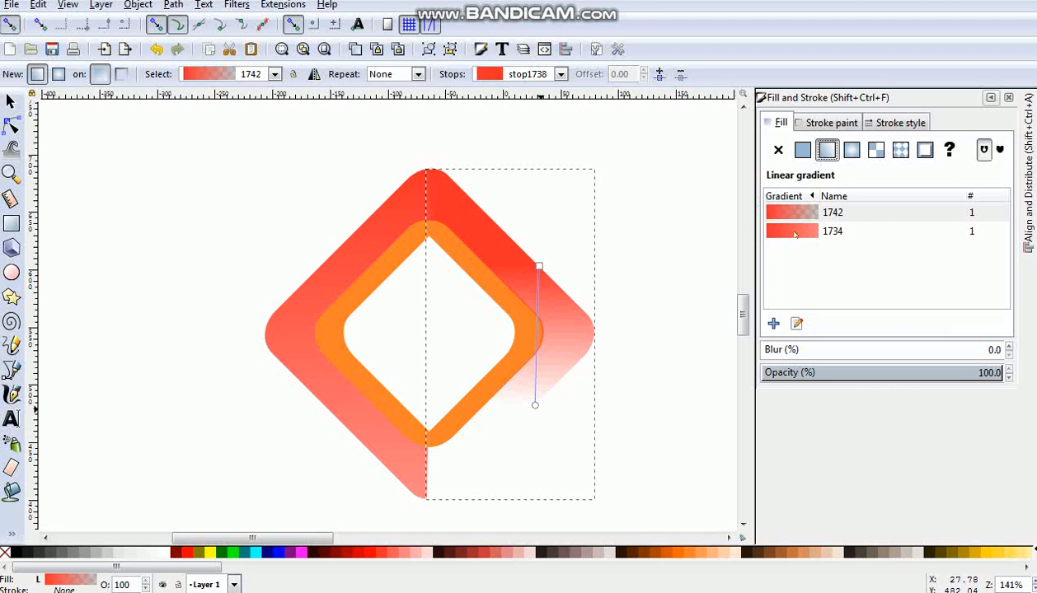
left_click(796, 233)
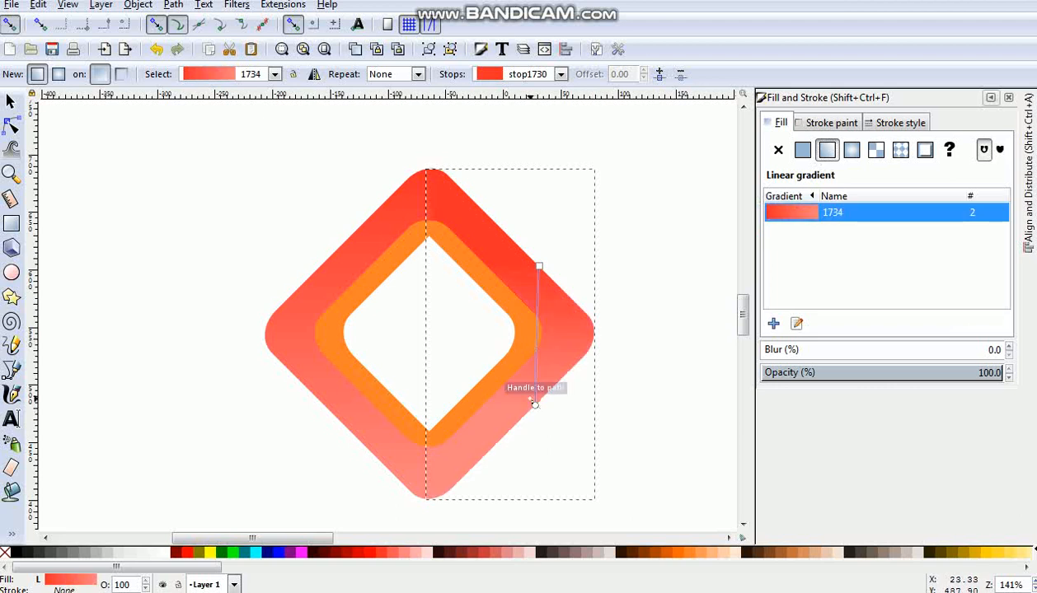
- Reverse the right red half's gradient so pink starts at the upper end and red lies below the lower edge
left_click_drag(536, 406, 523, 185)
left_click(539, 266)
left_click_drag(539, 268, 544, 491)
left_click(372, 236)
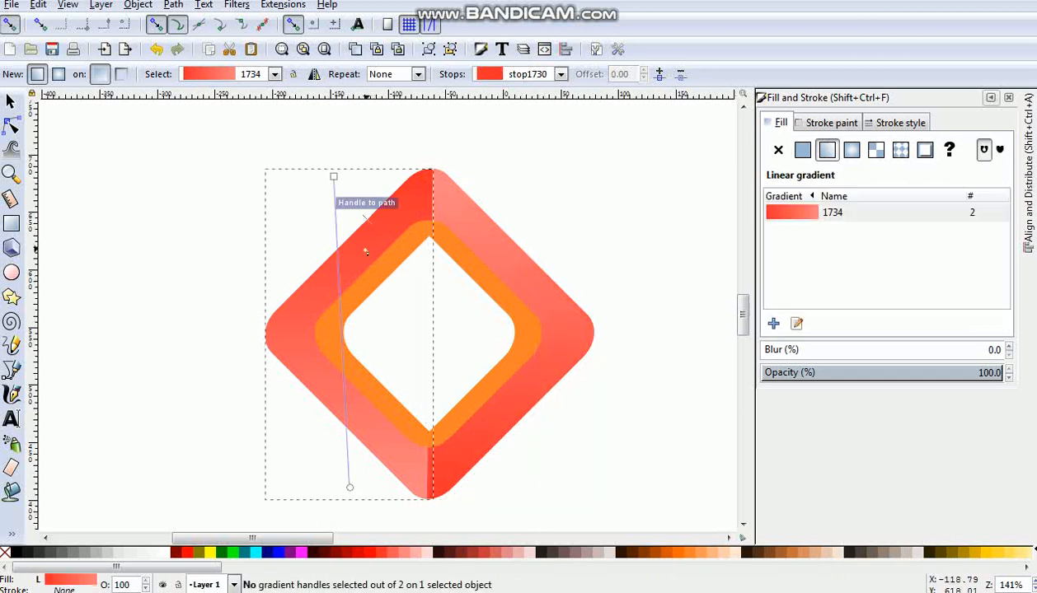
- Shift the start of the left red half's gradient outward to the upper left of the diamond and deselect it
left_click_drag(333, 174, 257, 149)
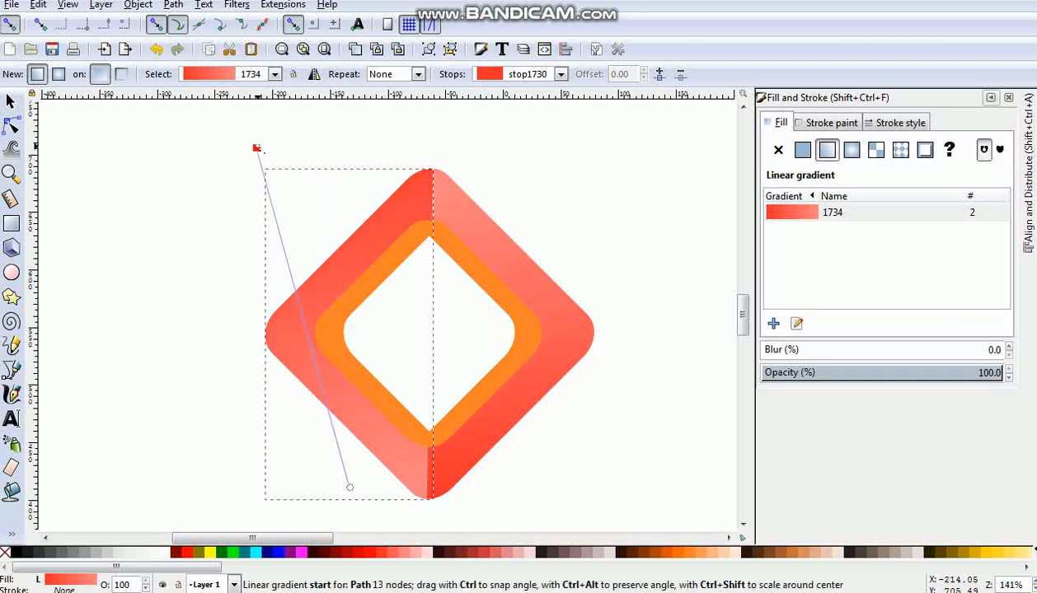
left_click(256, 148)
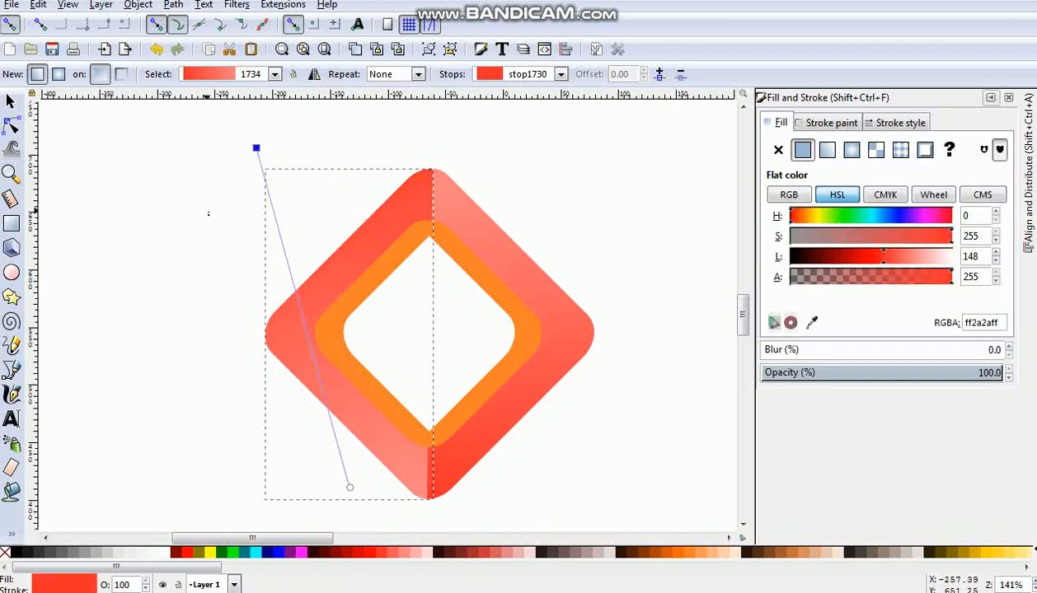
key("Escape")
key("Escape")
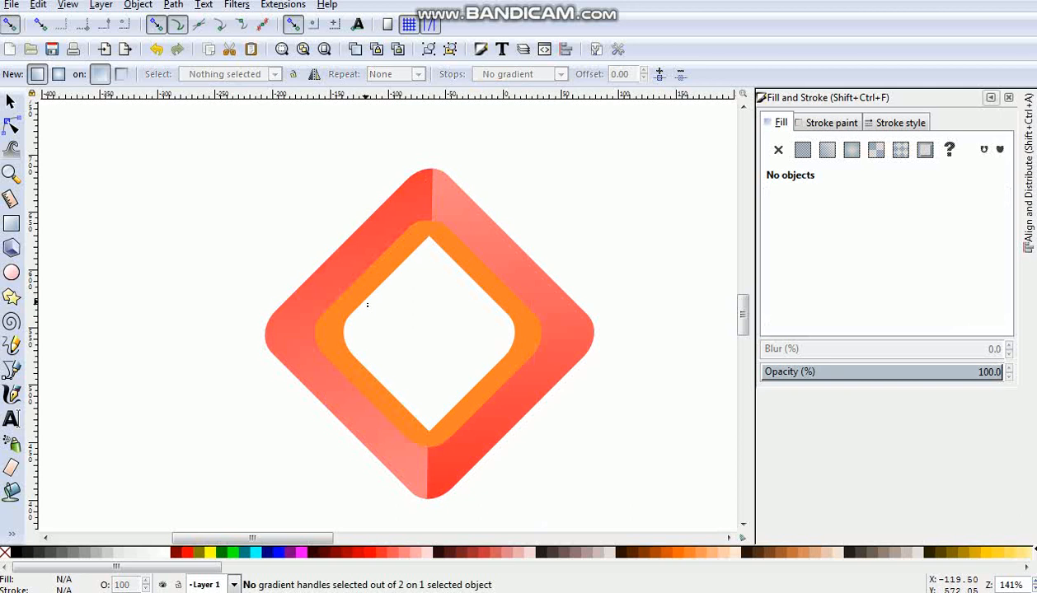
- Apply a linear gradient to the left orange piece and assign it the red-to-pink gradient 1734
left_click(359, 294)
left_click_drag(353, 285, 362, 365)
left_click(827, 150)
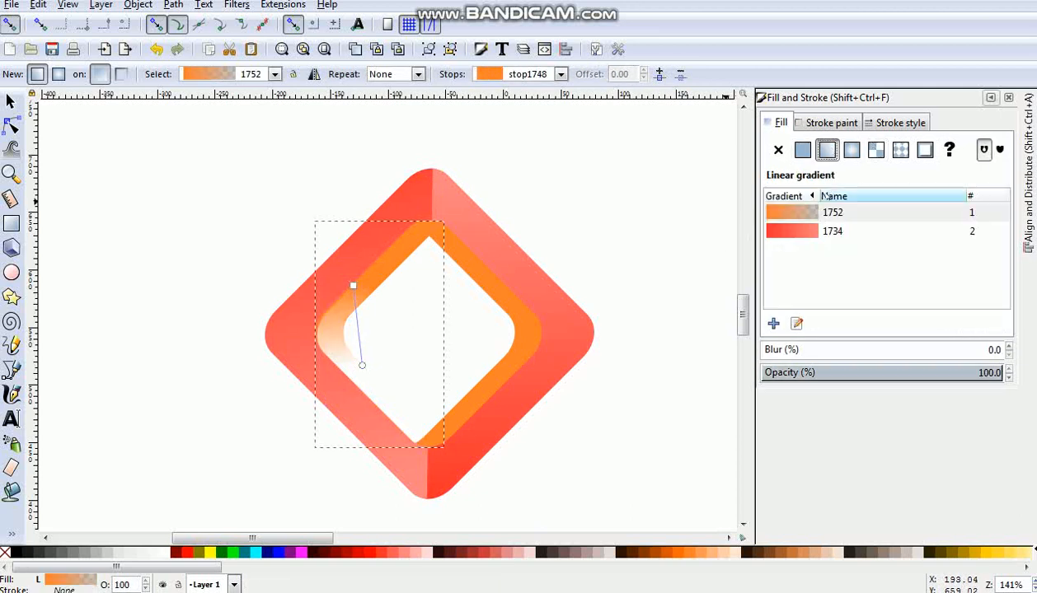
left_click(810, 231)
- Stretch the left inner piece's gradient diagonally from above the diamond's upper-left edge to below its bottom corner
left_click_drag(353, 286, 300, 202)
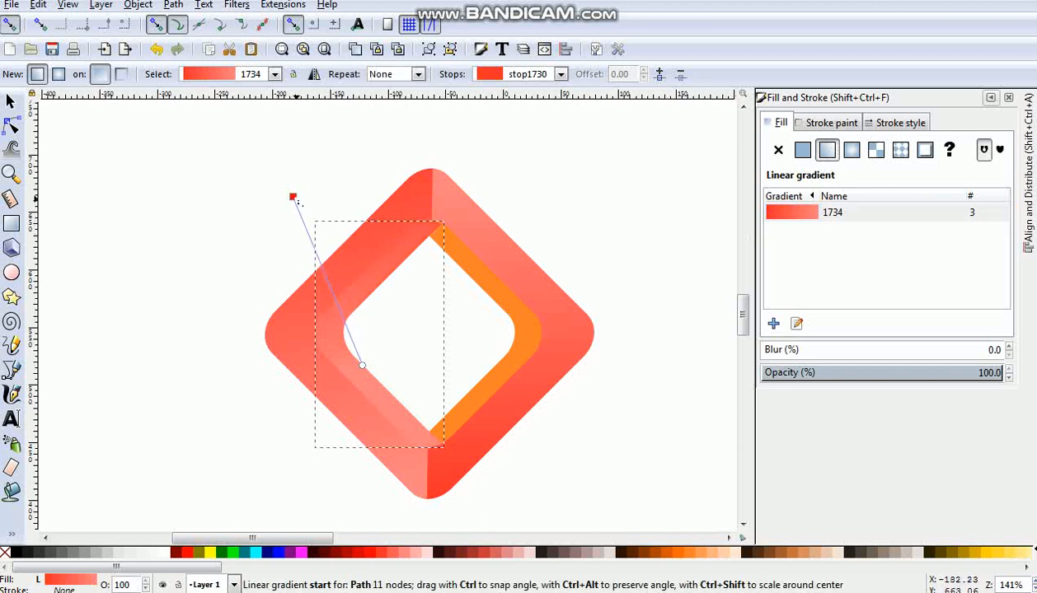
left_click_drag(362, 365, 463, 511)
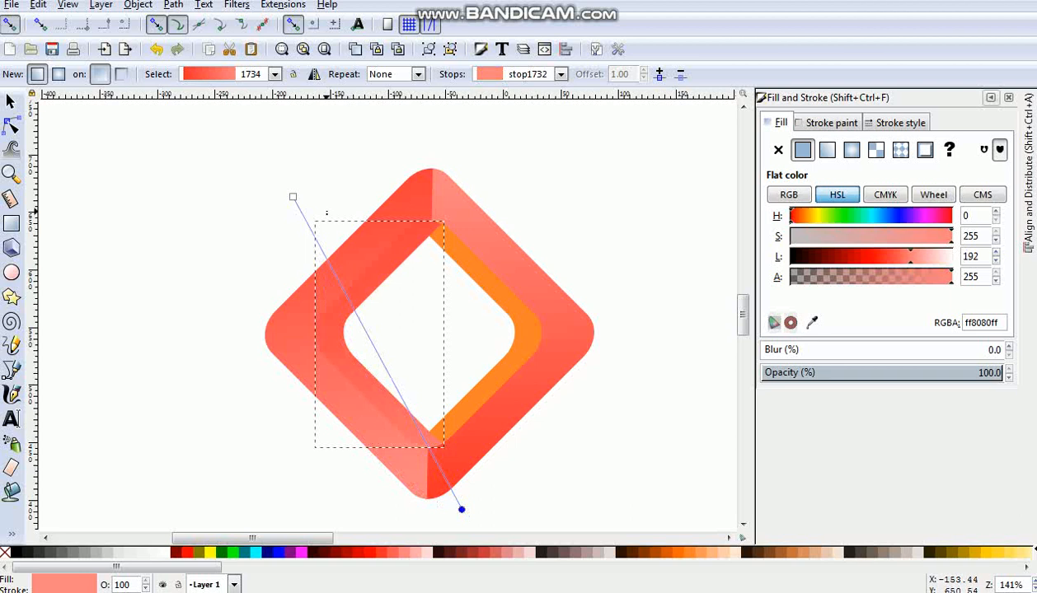
left_click_drag(286, 193, 255, 173)
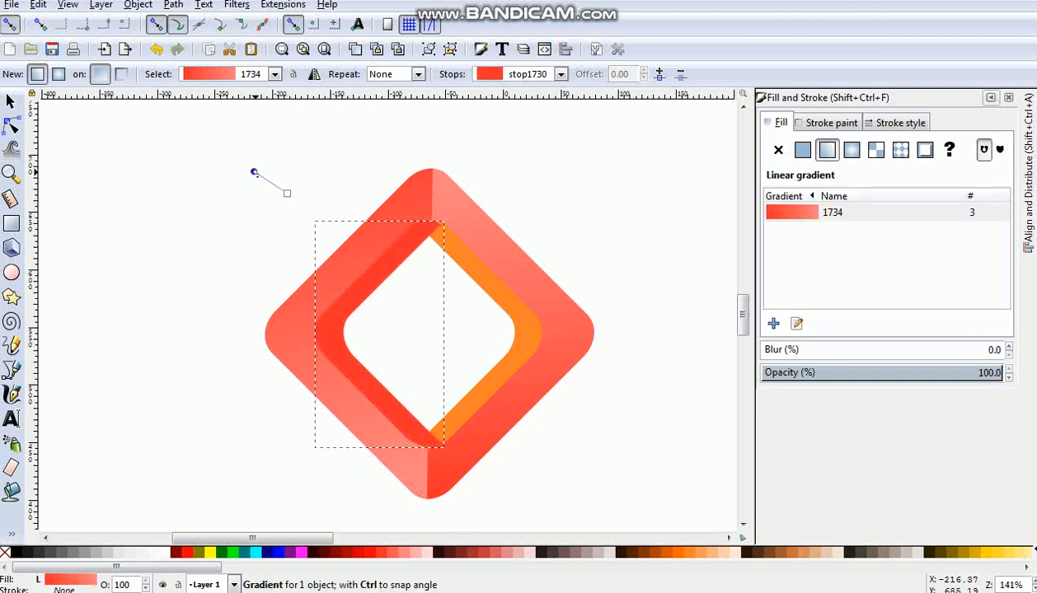
key("ctrl+z")
left_click_drag(246, 179, 319, 147)
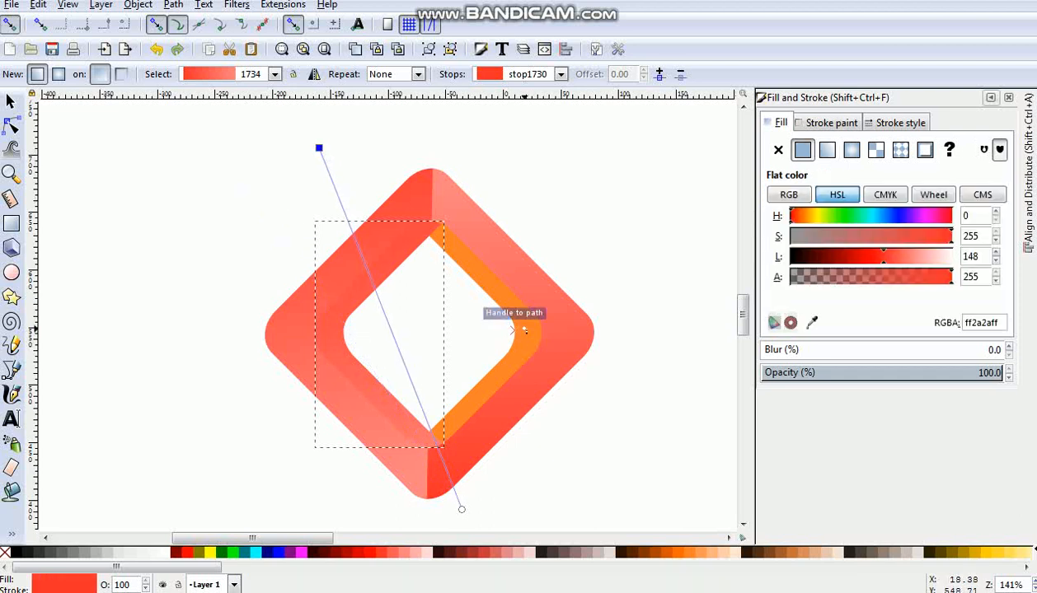
- Apply a linear gradient to the right orange piece and assign it the red-to-pink gradient 1734
left_click(524, 329)
left_click_drag(515, 329, 510, 379)
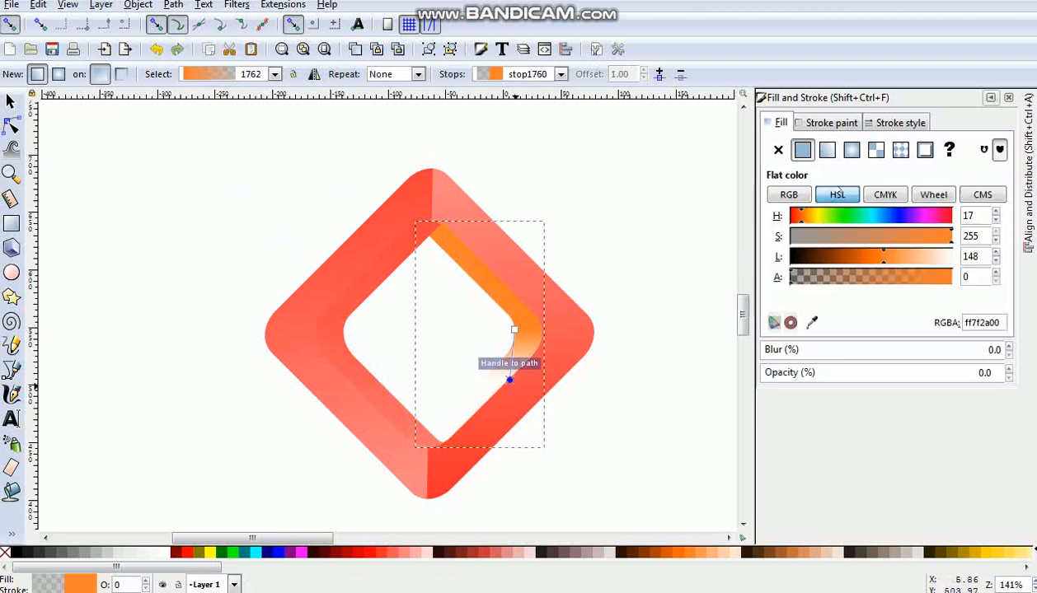
left_click(827, 150)
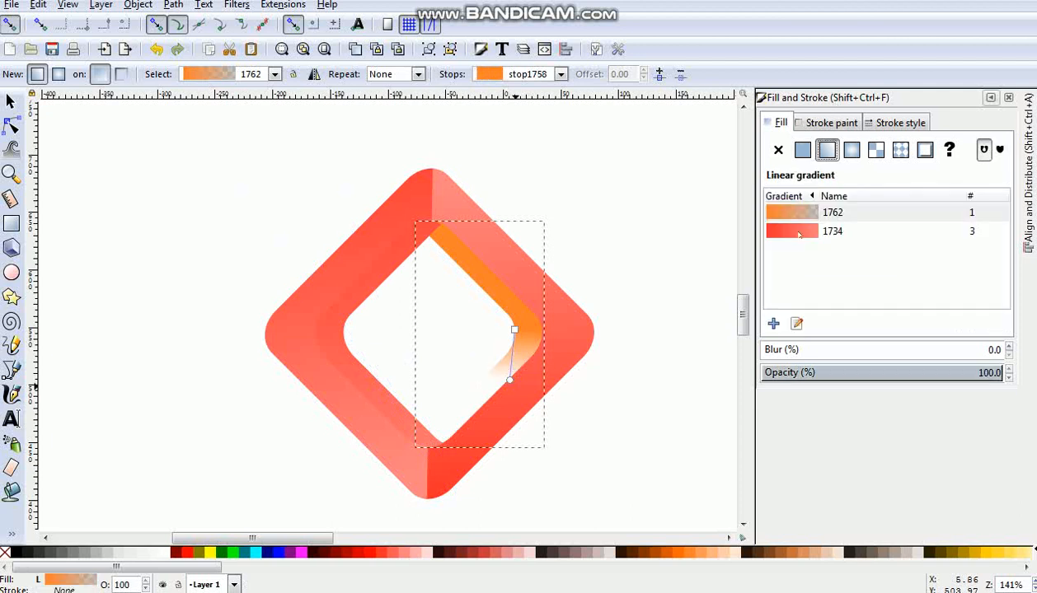
left_click(796, 232)
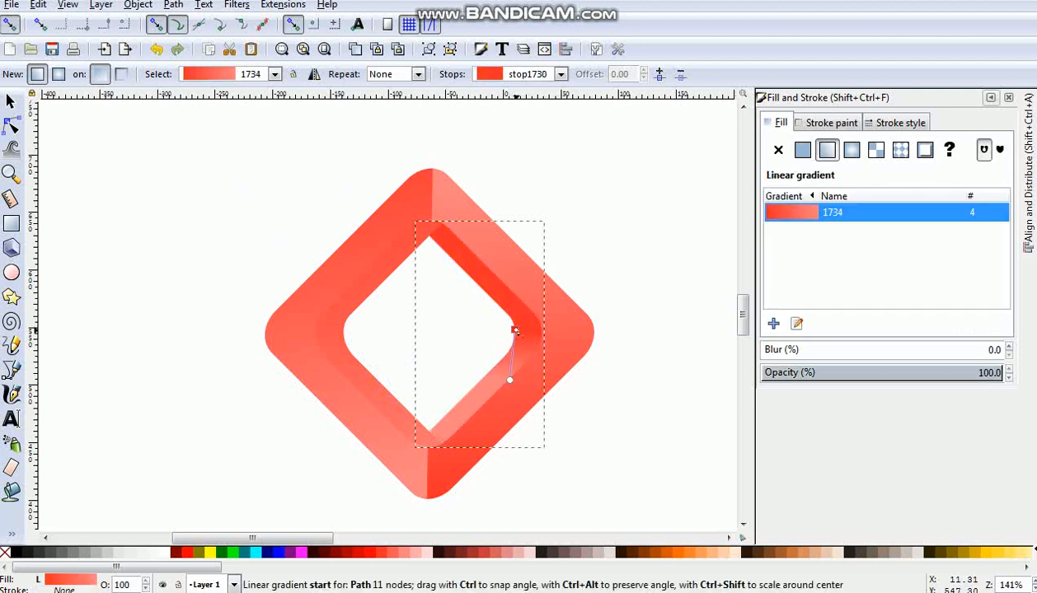
- Stretch the right inner piece's gradient nearly vertically, from far below the diamond up to its upper-right edge, and deselect the piece
left_click_drag(514, 329, 539, 457)
left_click_drag(510, 381, 502, 230)
mouse_move(537, 457)
left_mouse_down()
mouse_move(501, 411)
mouse_move(503, 474)
mouse_move(517, 514)
mouse_move(560, 530)
mouse_move(552, 404)
left_mouse_up()
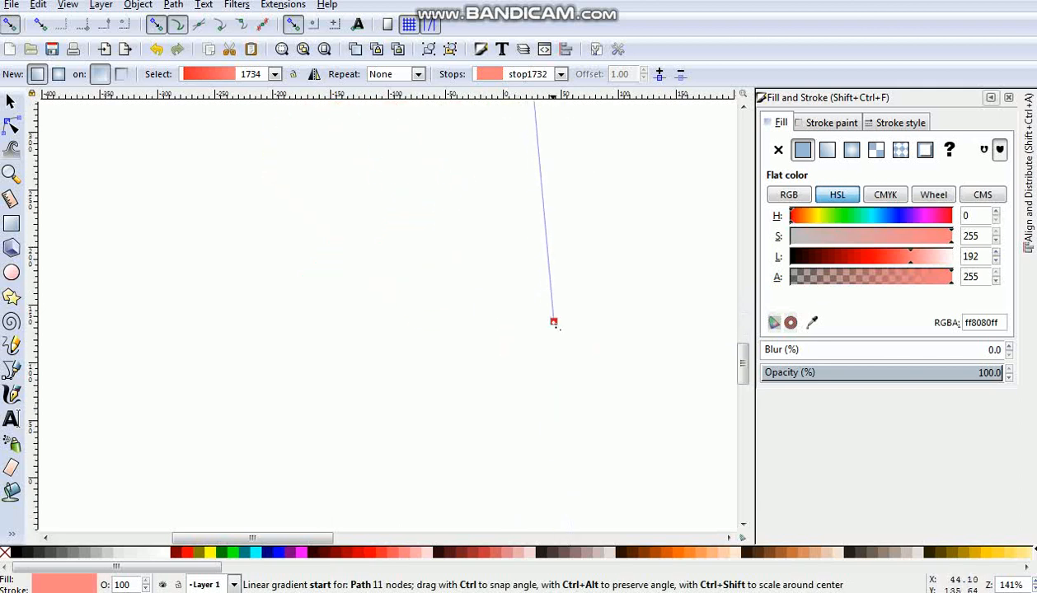
left_click_drag(556, 327, 558, 326)
key("minus")
key("minus")
key("minus")
key("minus")
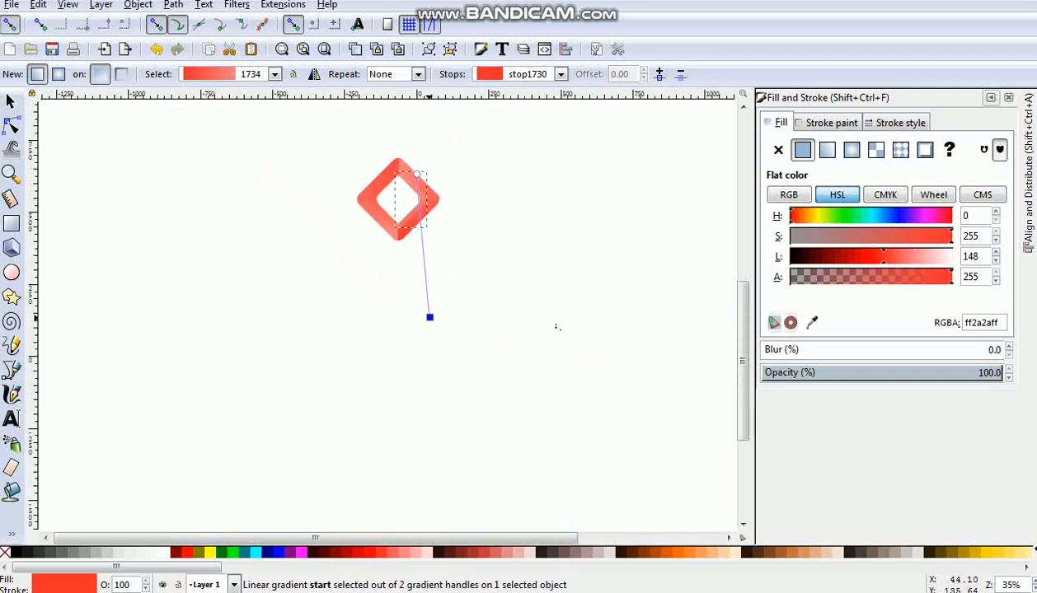
left_click(467, 335)
key("Escape")
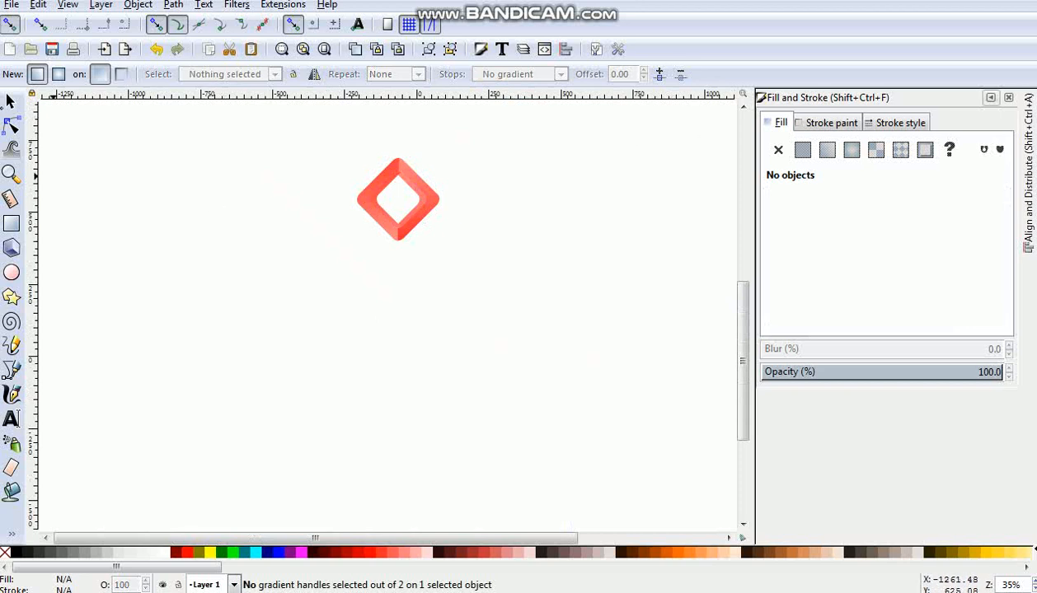
- Try moving the start of the right outer half's gradient to the diamond's lower left, and undo the last gradient change
key("plus")
key("plus")
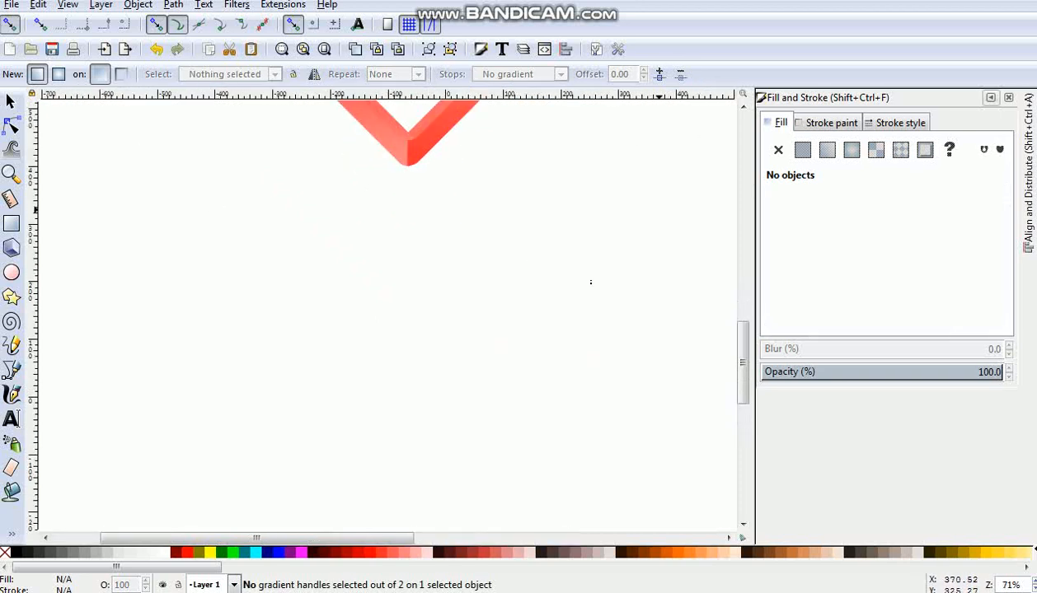
scroll(726, 356, "up", 5)
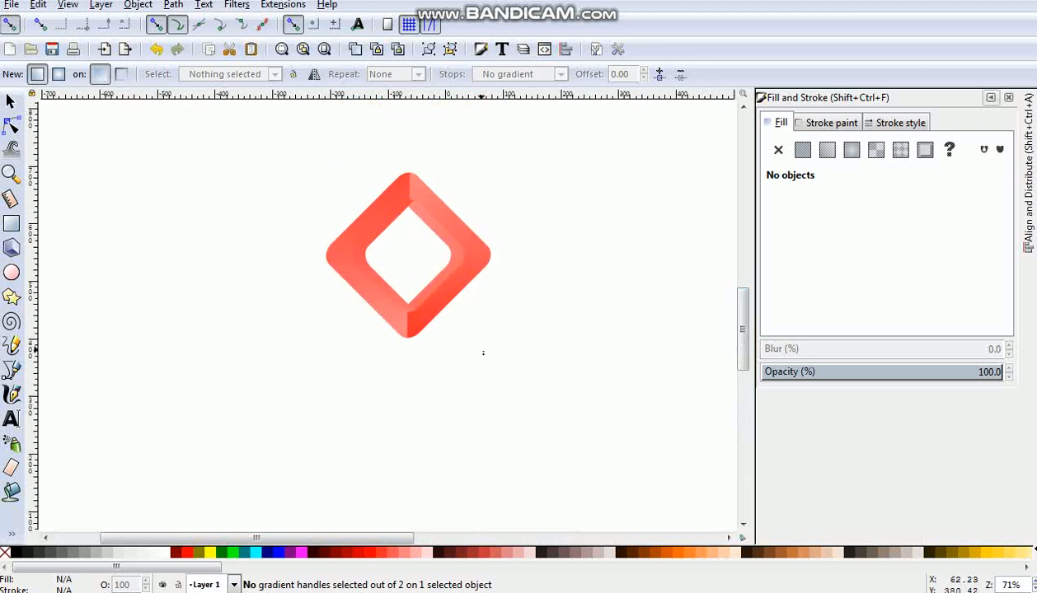
left_click(436, 305)
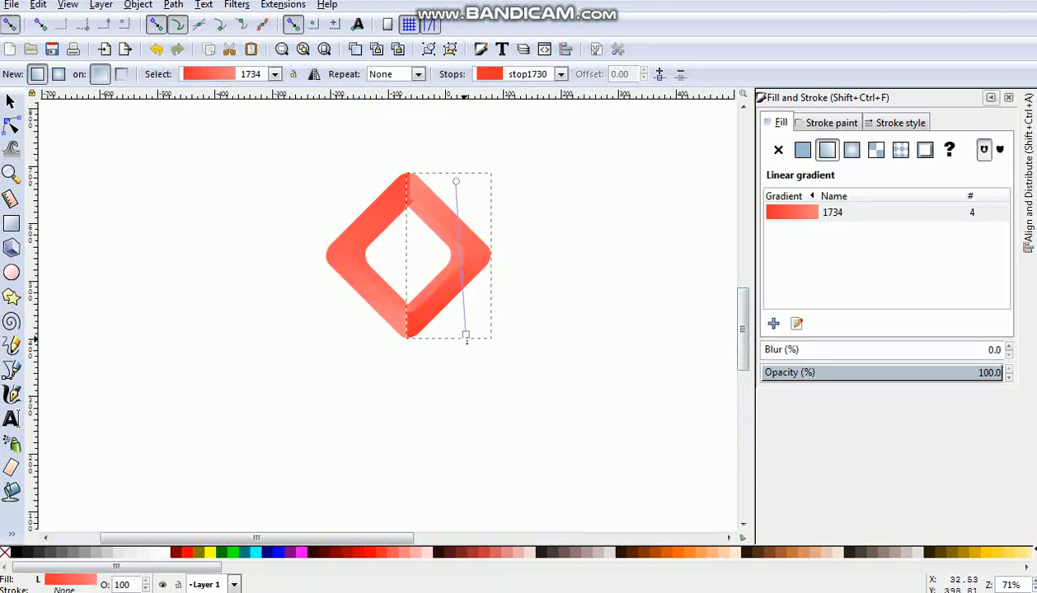
left_click_drag(465, 334, 458, 373)
left_click_drag(410, 403, 328, 420)
left_click(440, 425)
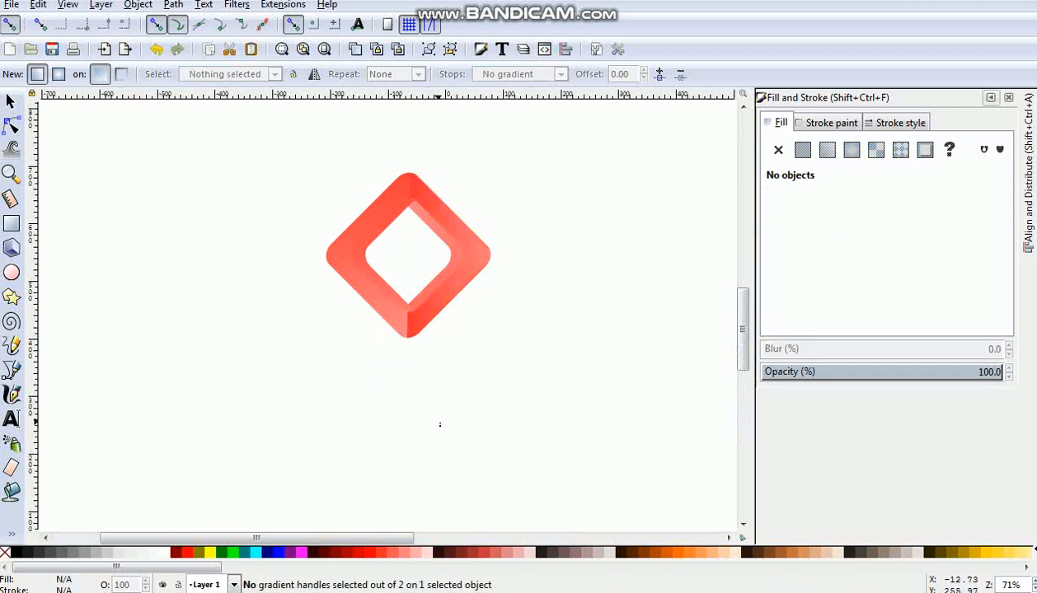
key("ctrl+z")
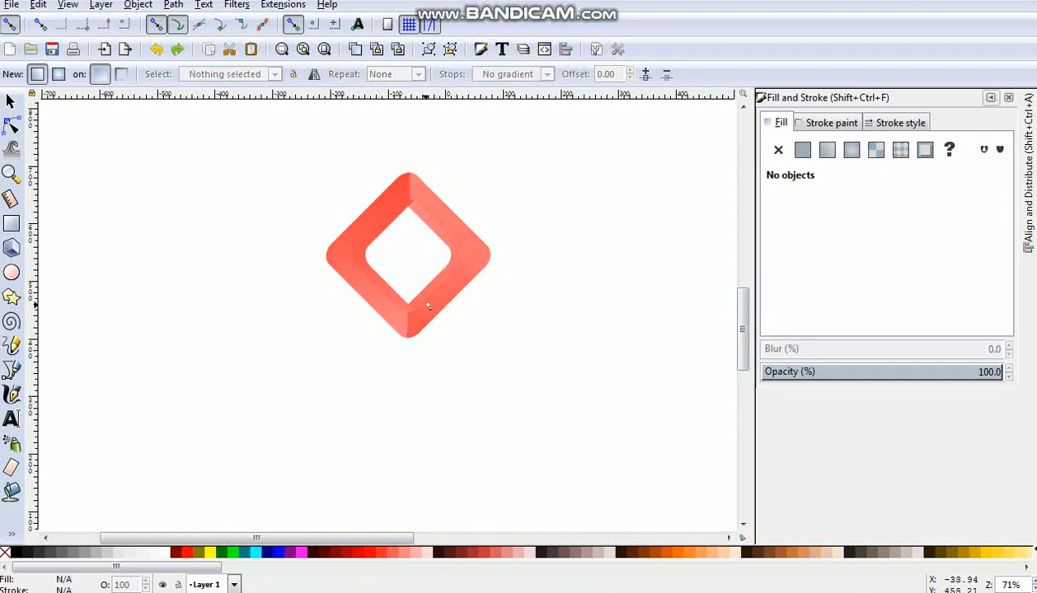
- Run the right outer half's gradient diagonally from the diamond's lower-left edge to beyond its upper-right edge
left_click(457, 231)
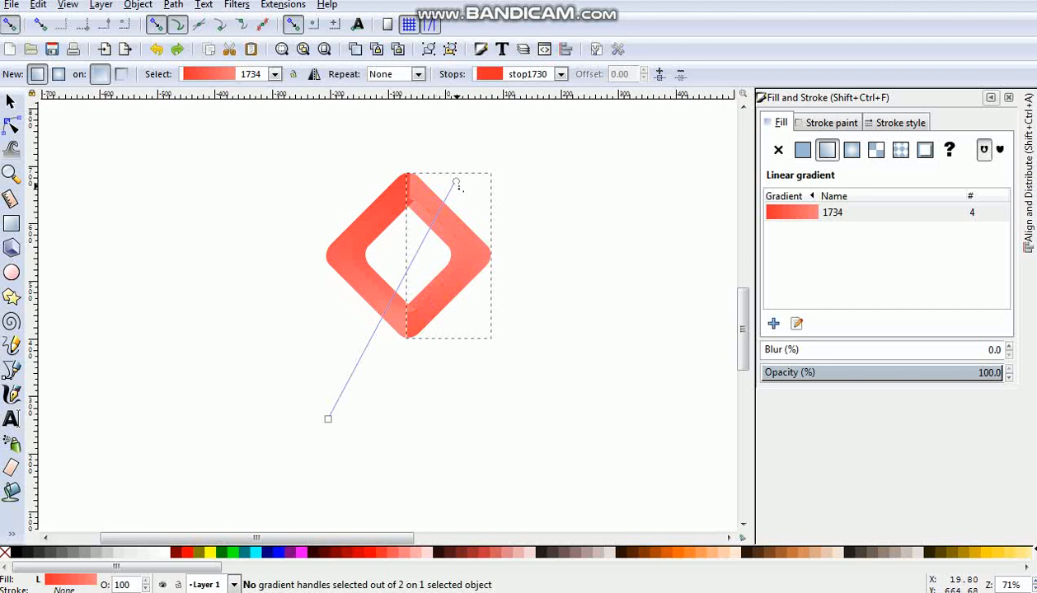
left_click_drag(456, 182, 484, 156)
left_click_drag(534, 130, 489, 136)
left_click(328, 419)
left_click_drag(290, 384, 369, 318)
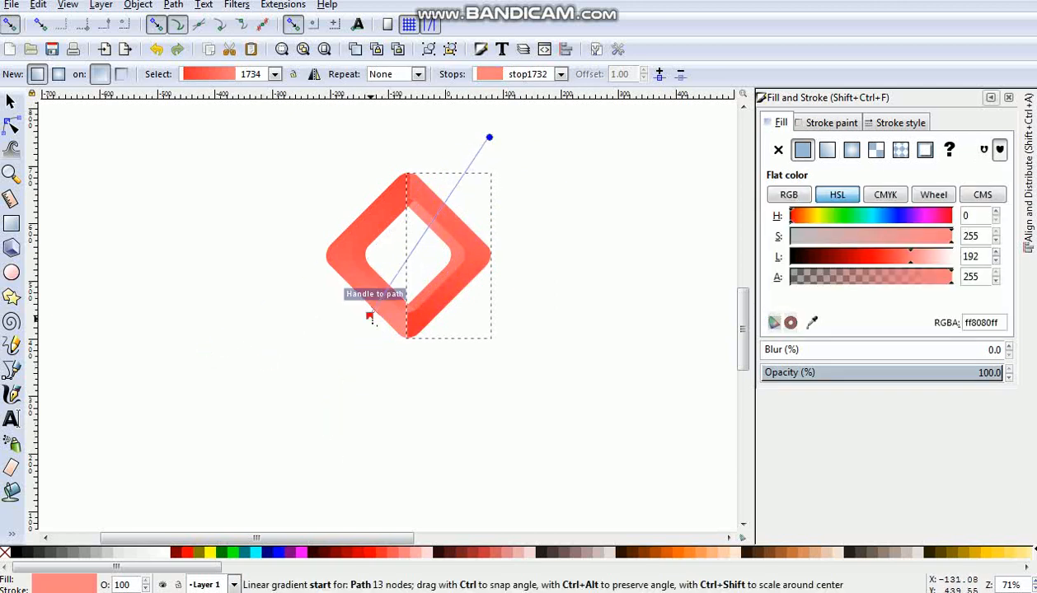
- Redirect the left outer half's gradient from red at the diamond's left corner to pink towards its vertical centre line, and deselect it
left_click(353, 279)
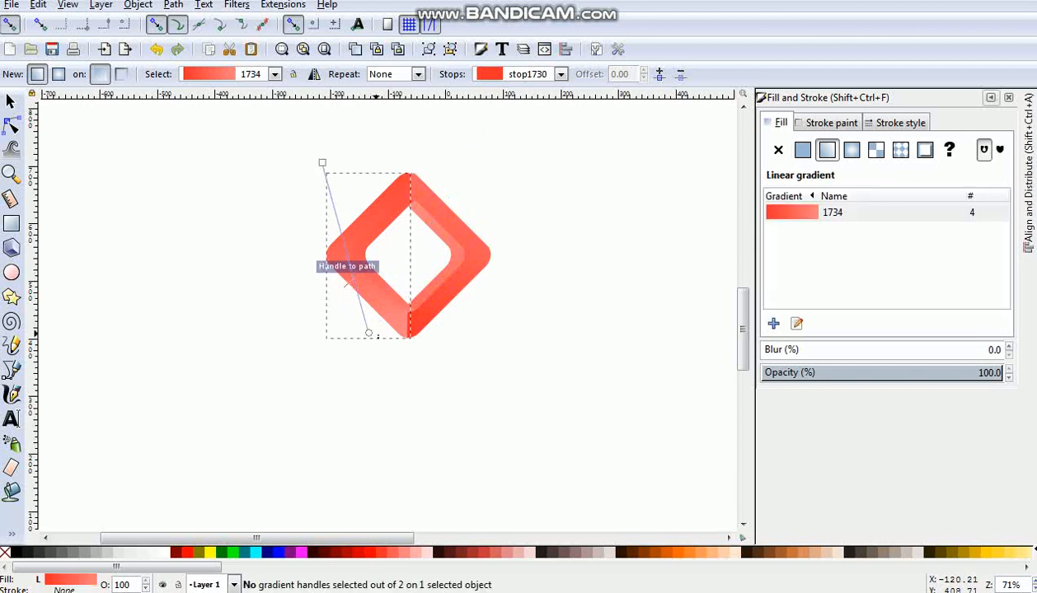
left_click_drag(368, 334, 426, 330)
left_click(322, 162)
left_click(426, 329)
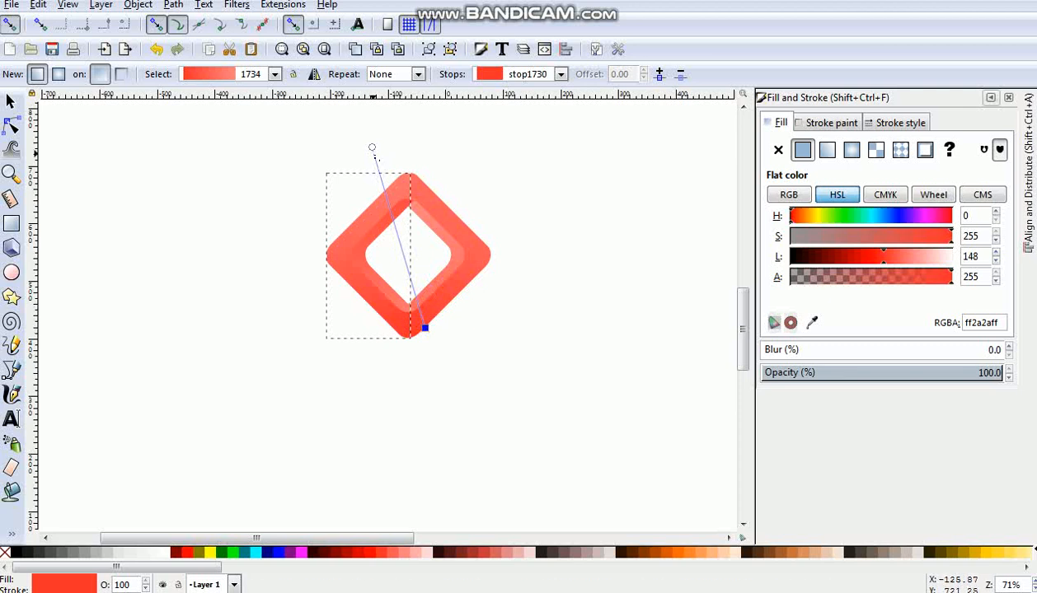
left_click_drag(372, 147, 380, 194)
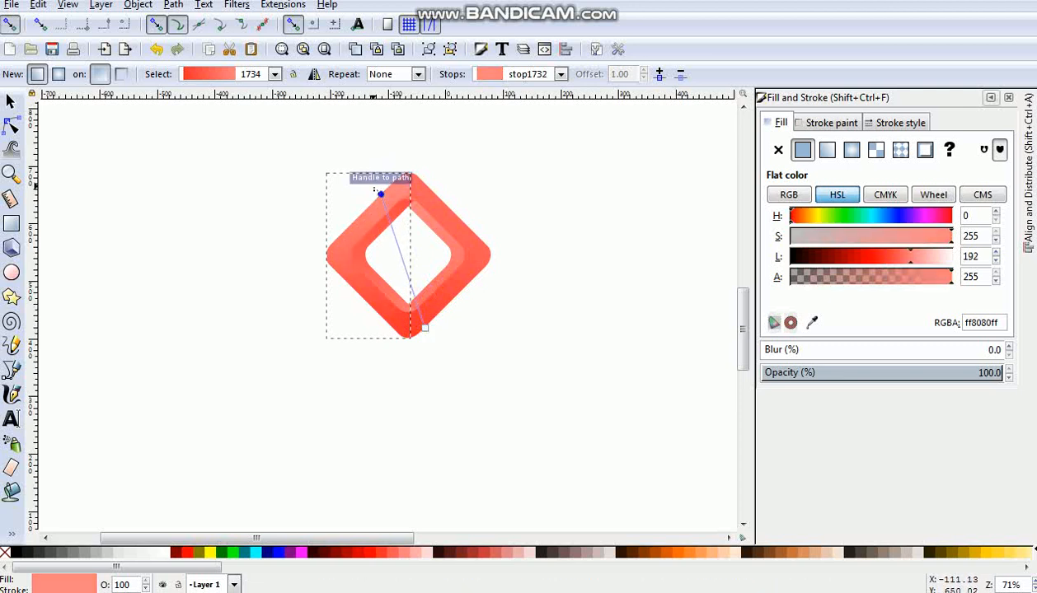
left_click(289, 211)
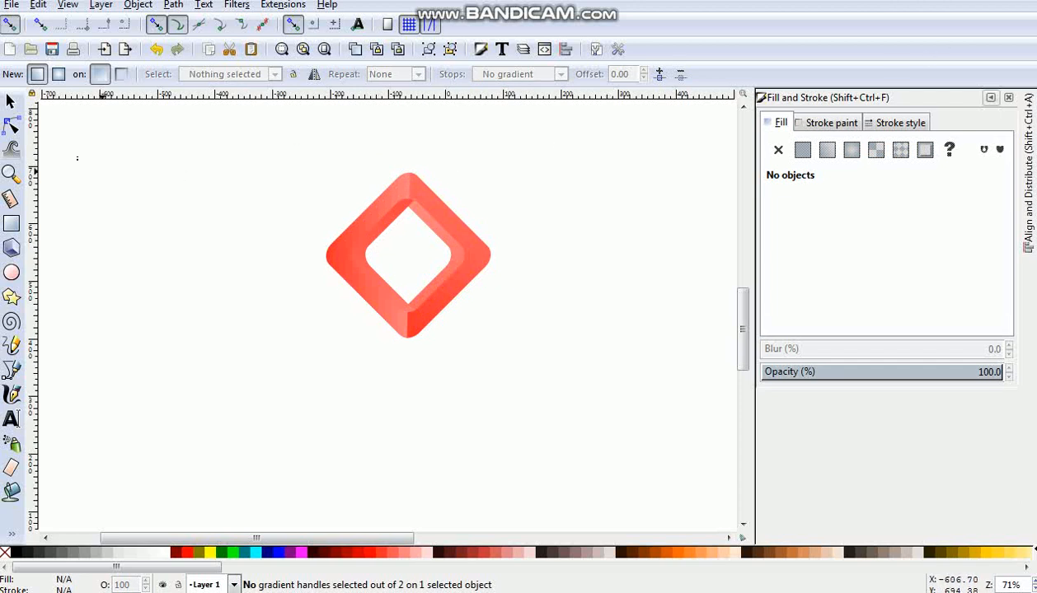
- Group all four diamond pieces and stretch the group vertically to about 335 px high
left_click(10, 102)
mouse_move(296, 132)
left_mouse_down()
mouse_move(435, 335)
mouse_move(551, 436)
left_mouse_up()
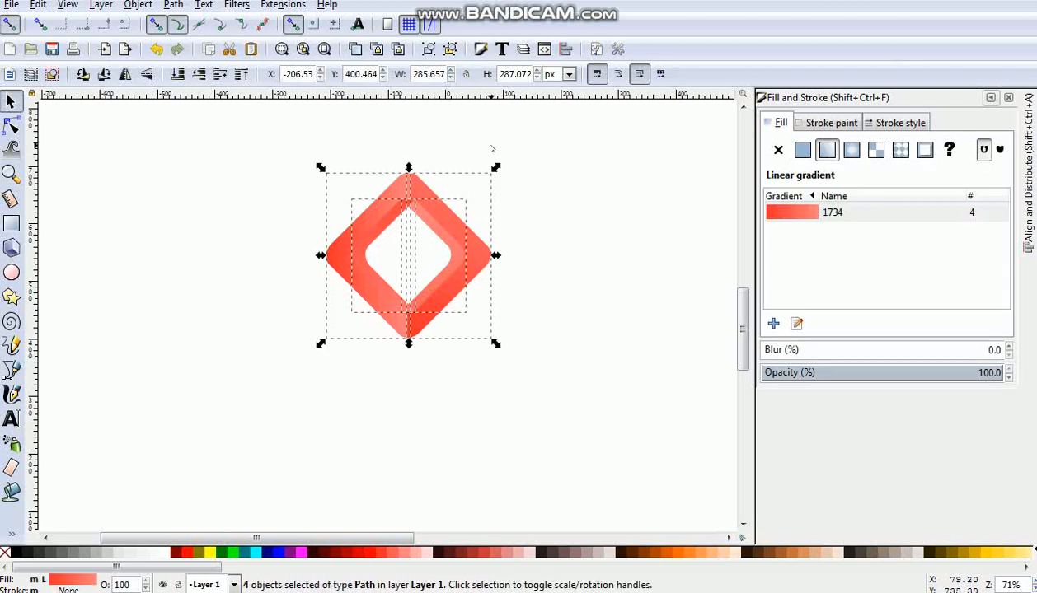
left_click(428, 50)
left_click_drag(409, 169, 417, 203)
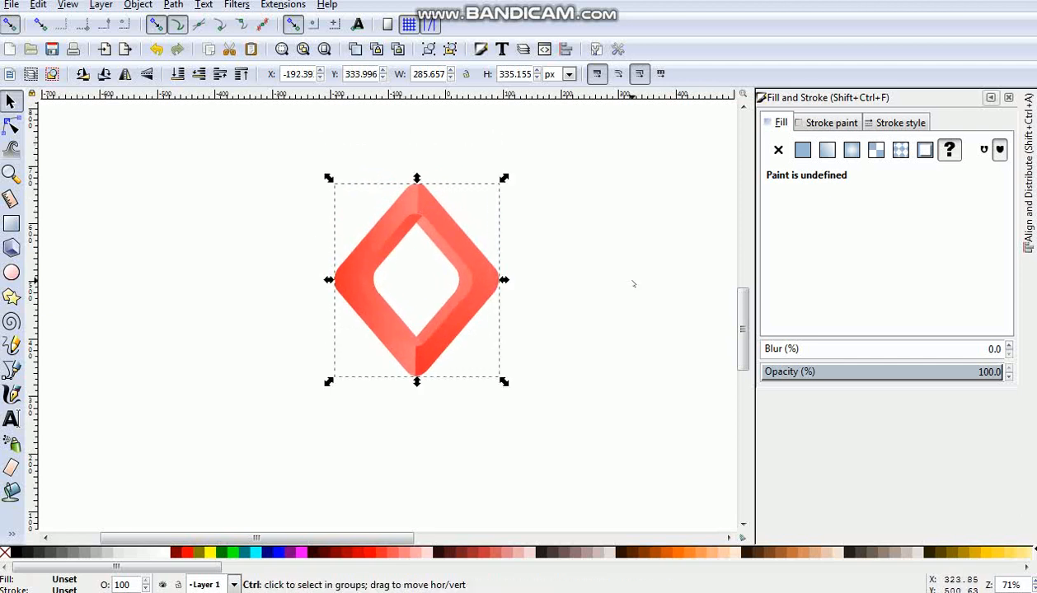
- Duplicate the diamond group, offset the copy about 67 px to the left over the original, and set its opacity to 52%
right_click(475, 289)
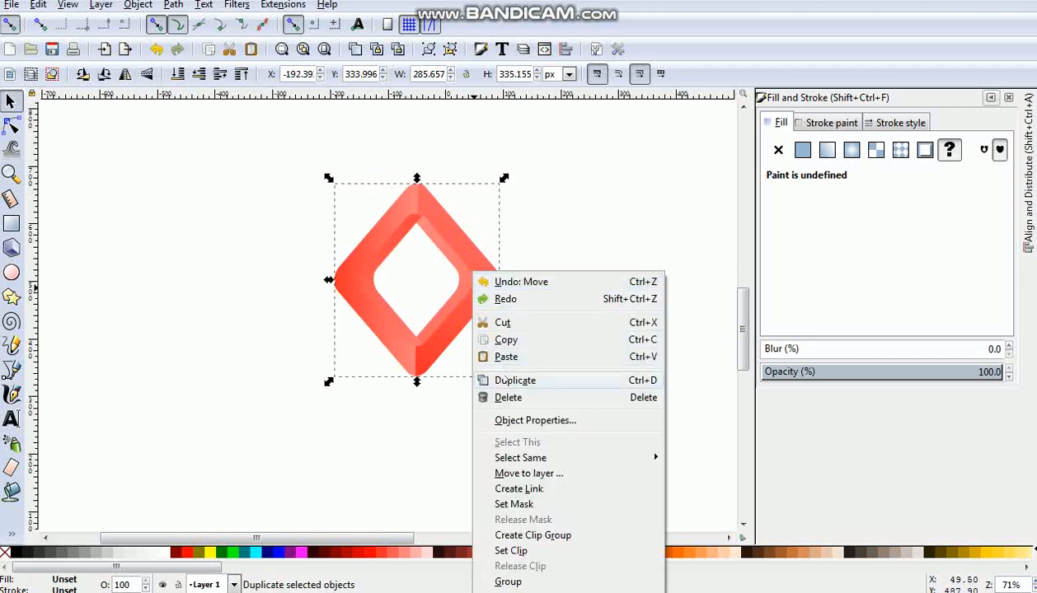
left_click(479, 380)
left_click_drag(463, 318, 412, 312)
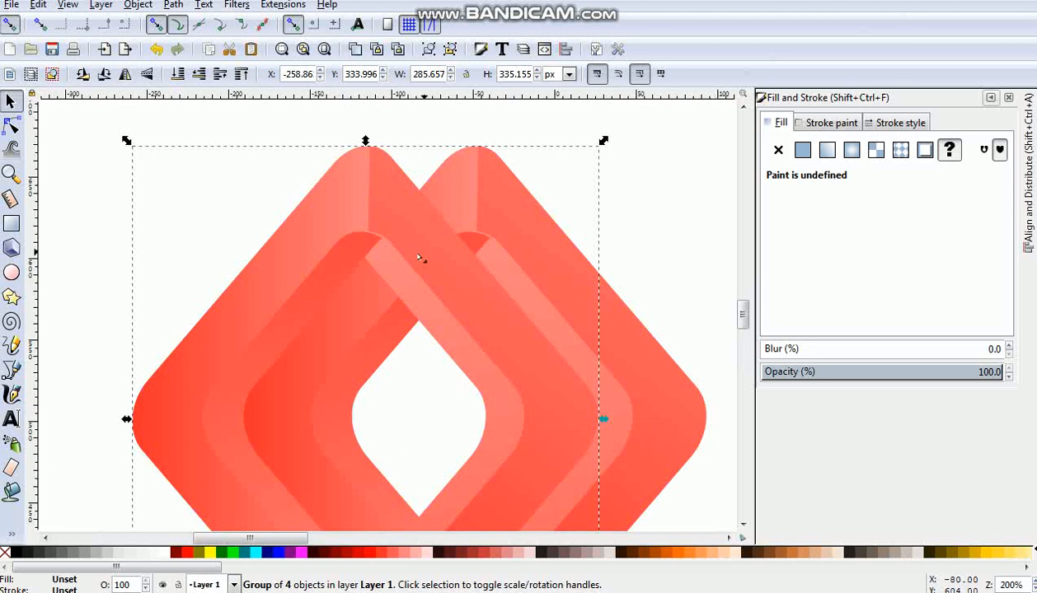
left_click(887, 371)
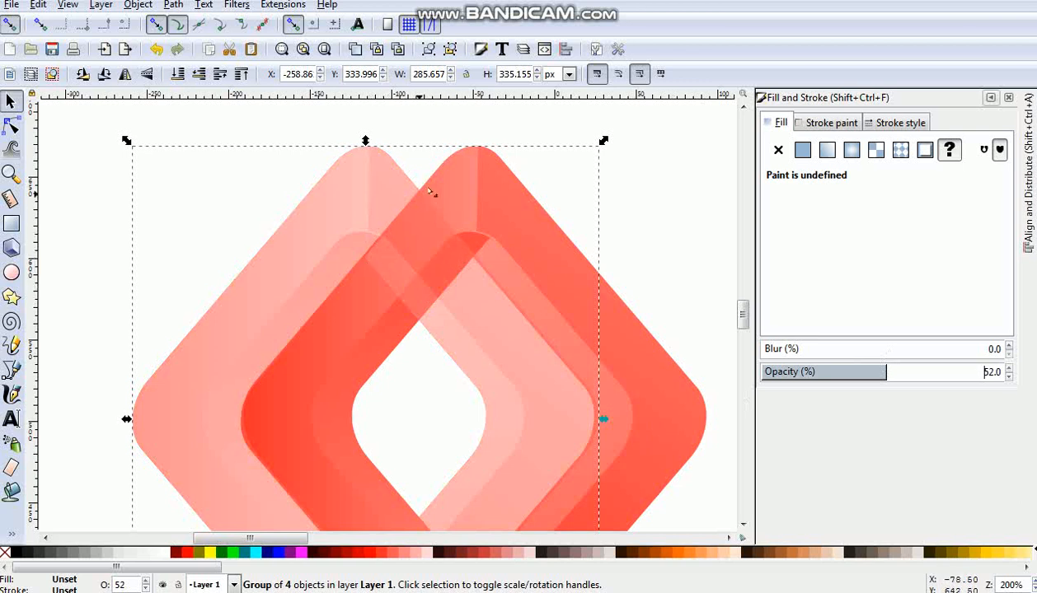
left_click_drag(425, 277, 424, 276)
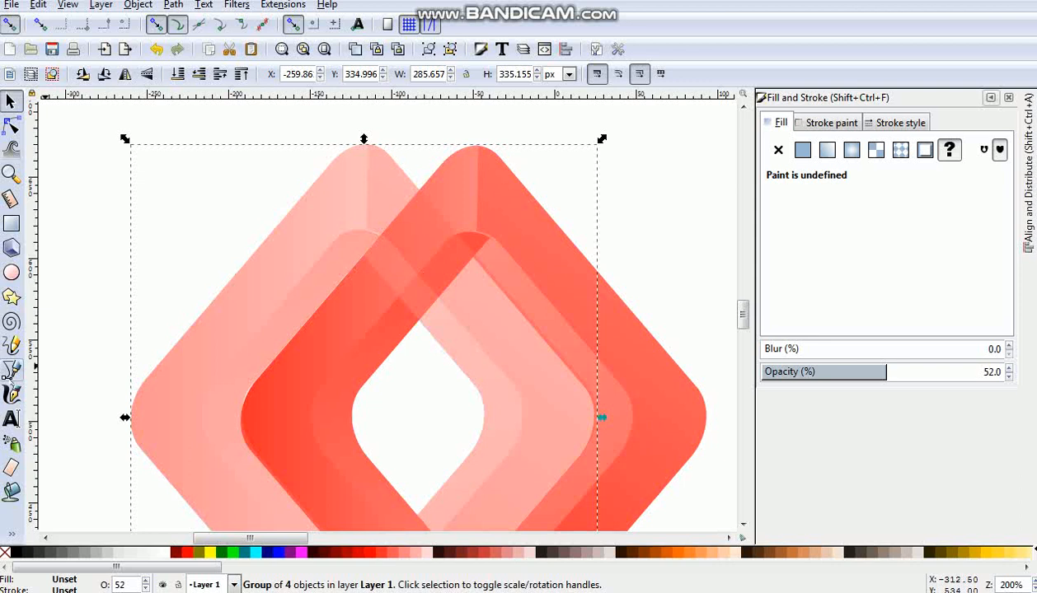
- Draw a closed four-point path over the area where the two diamond frames overlap at the top
key("b")
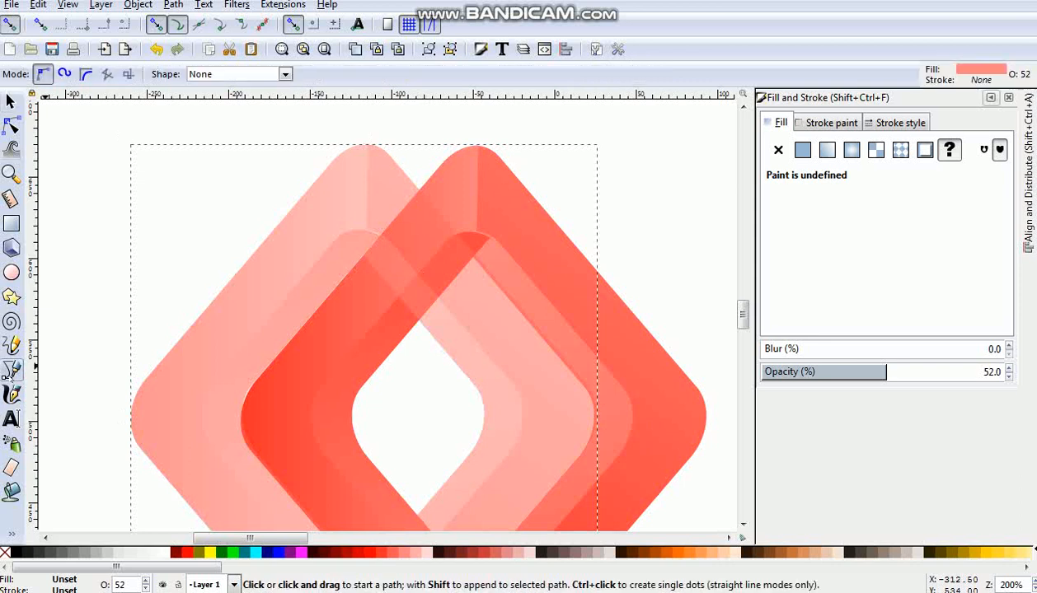
left_click(363, 258)
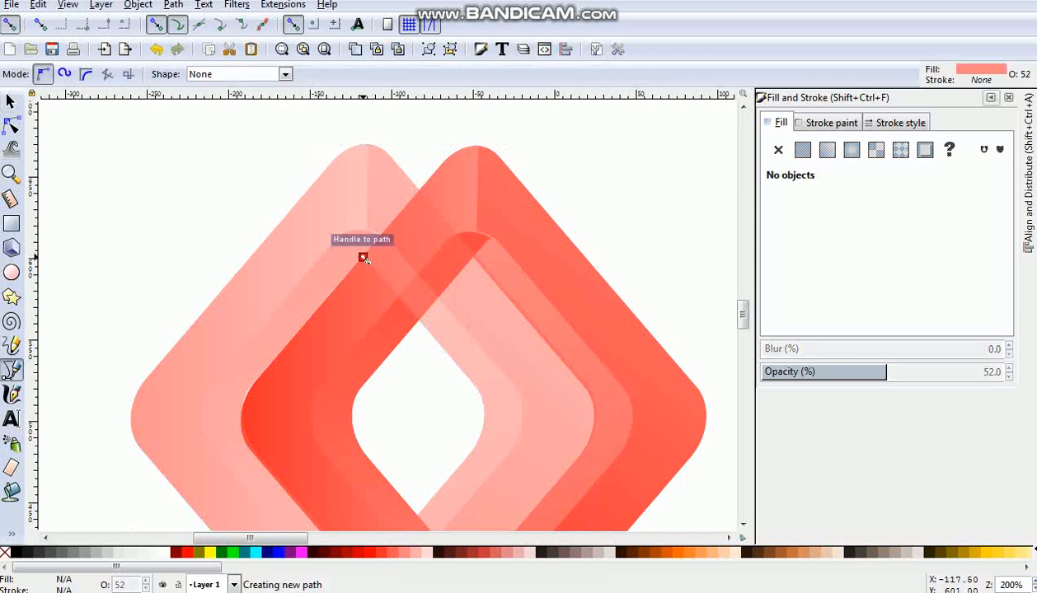
left_click(421, 191)
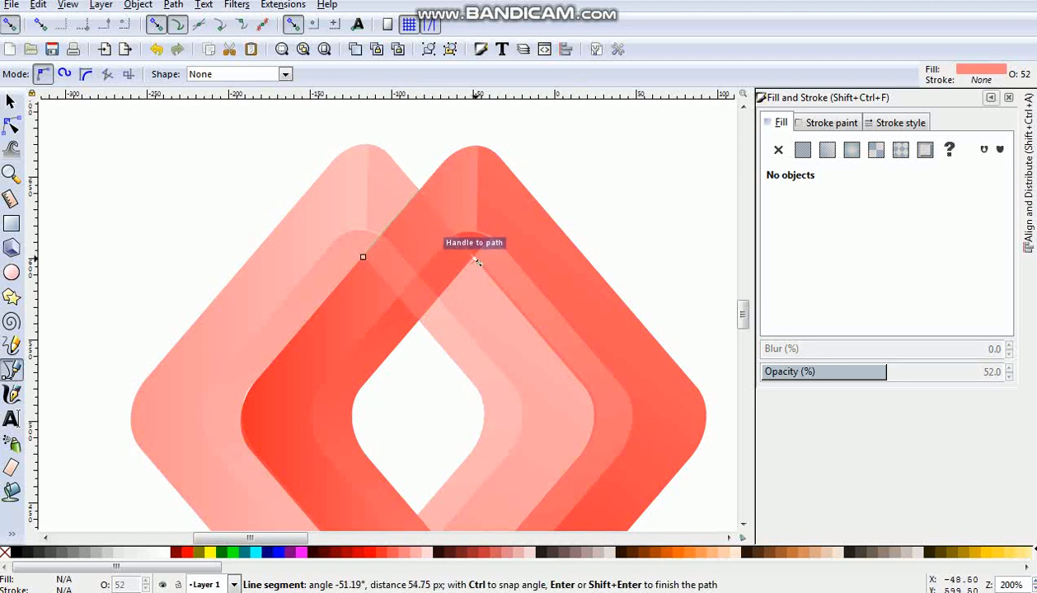
left_click(475, 260)
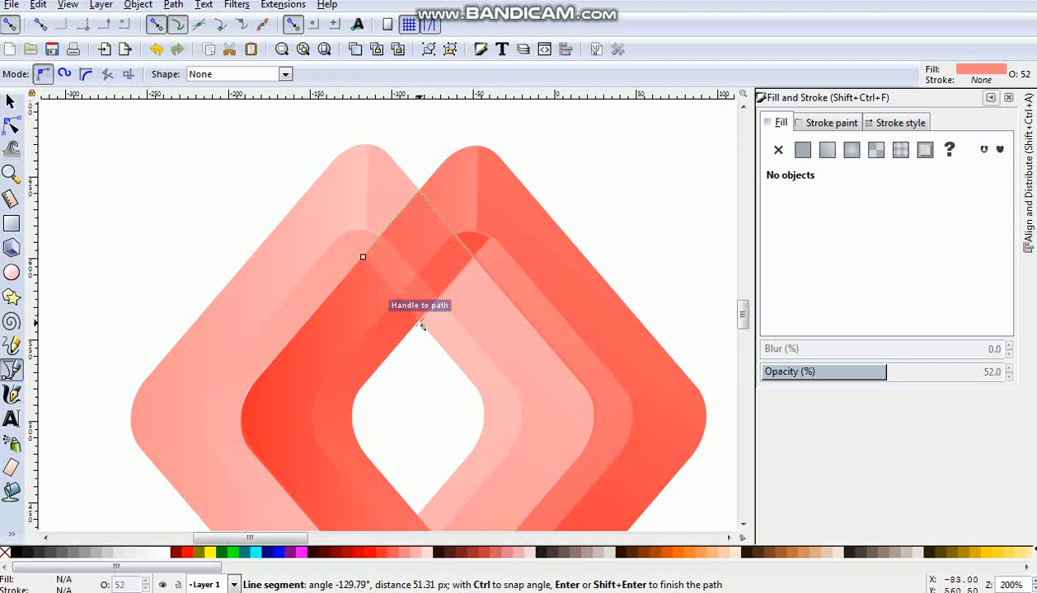
left_click(421, 325)
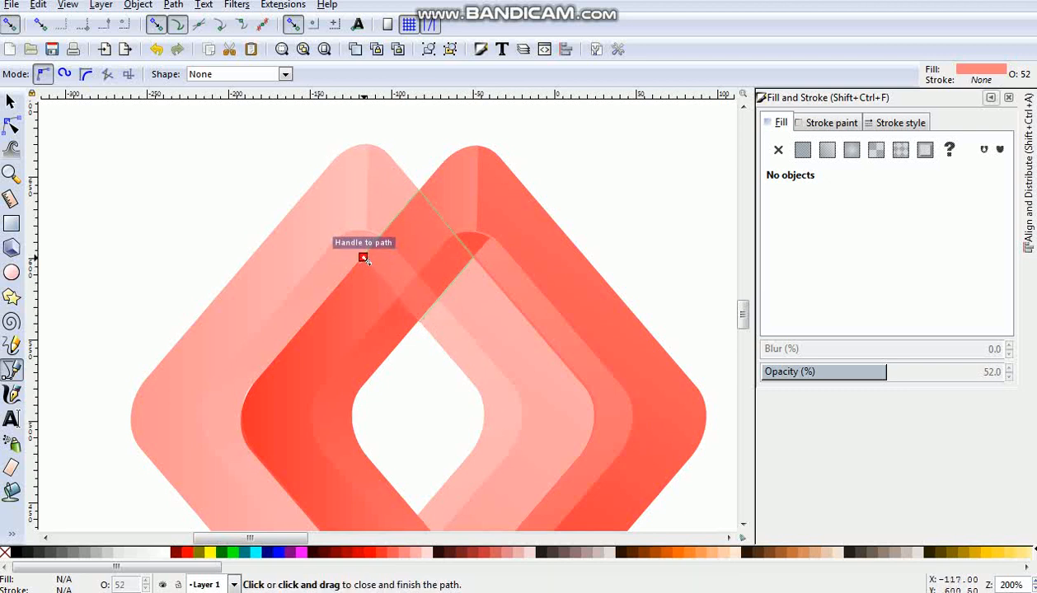
left_click(363, 258)
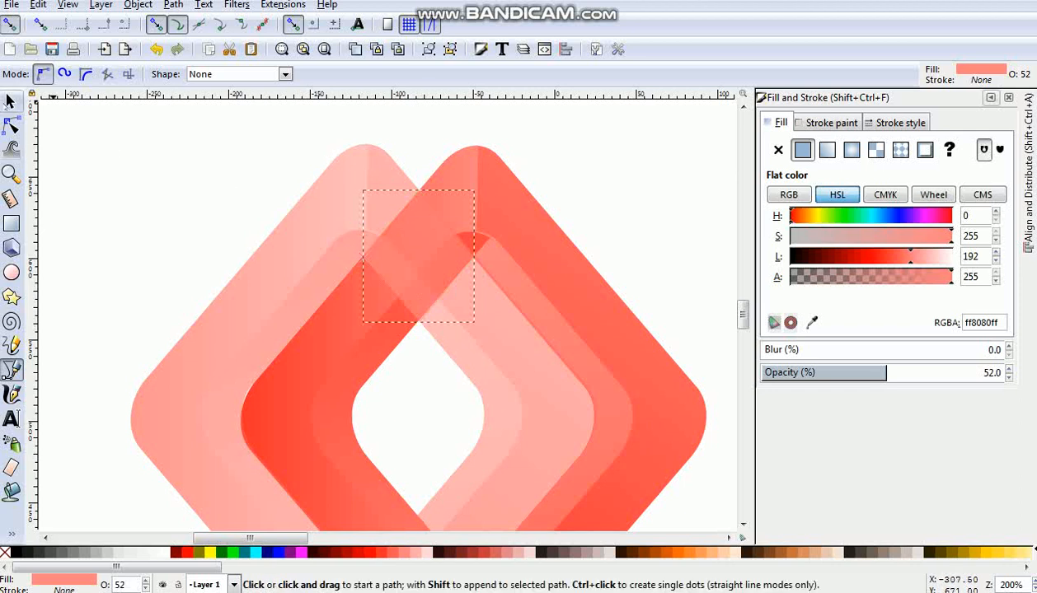
left_click(11, 101)
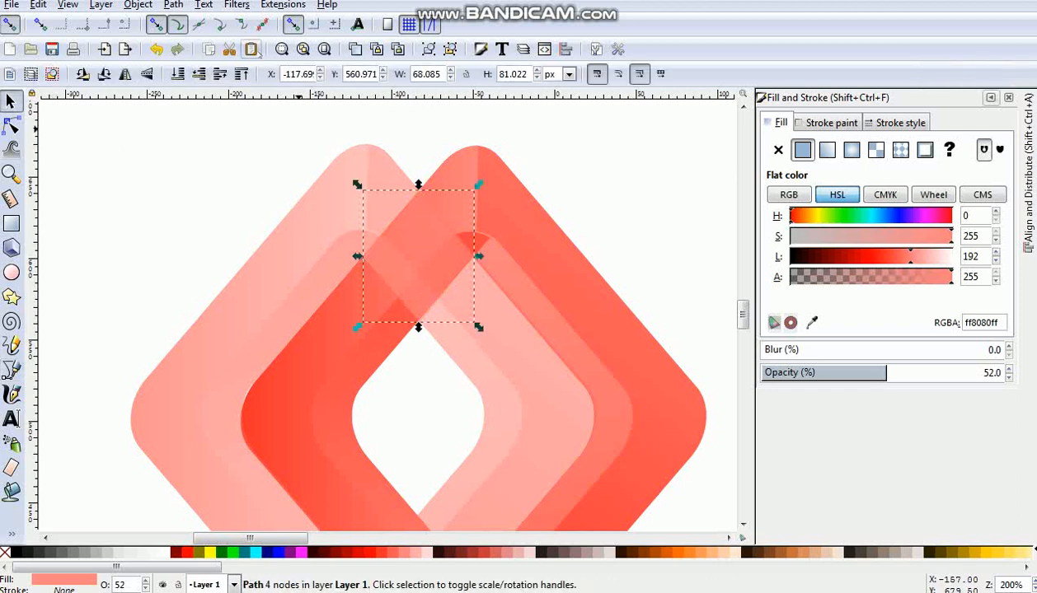
left_click(171, 5)
left_click(202, 23)
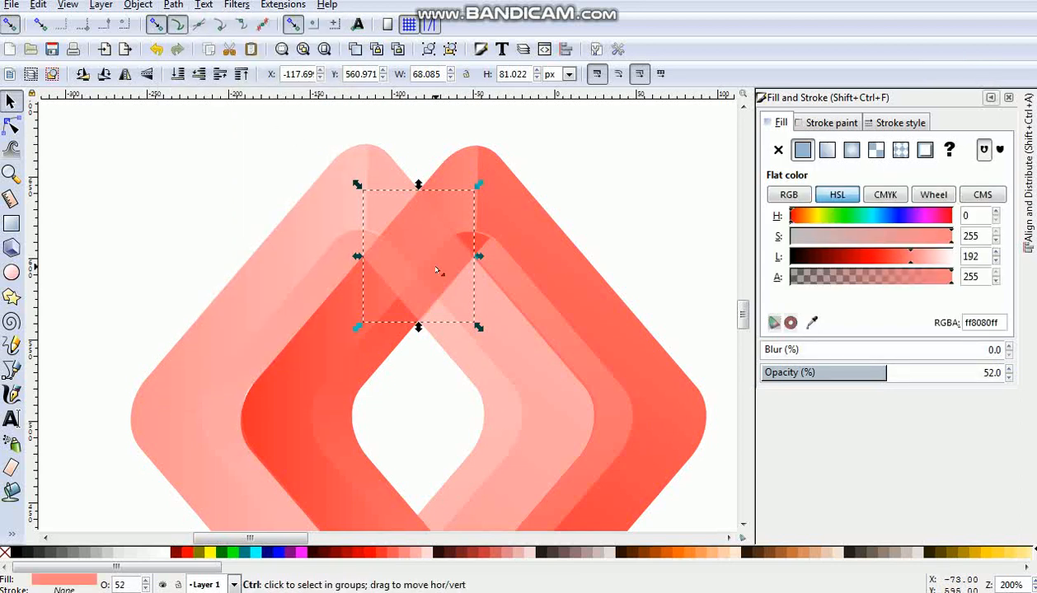
left_click(539, 346, "shift")
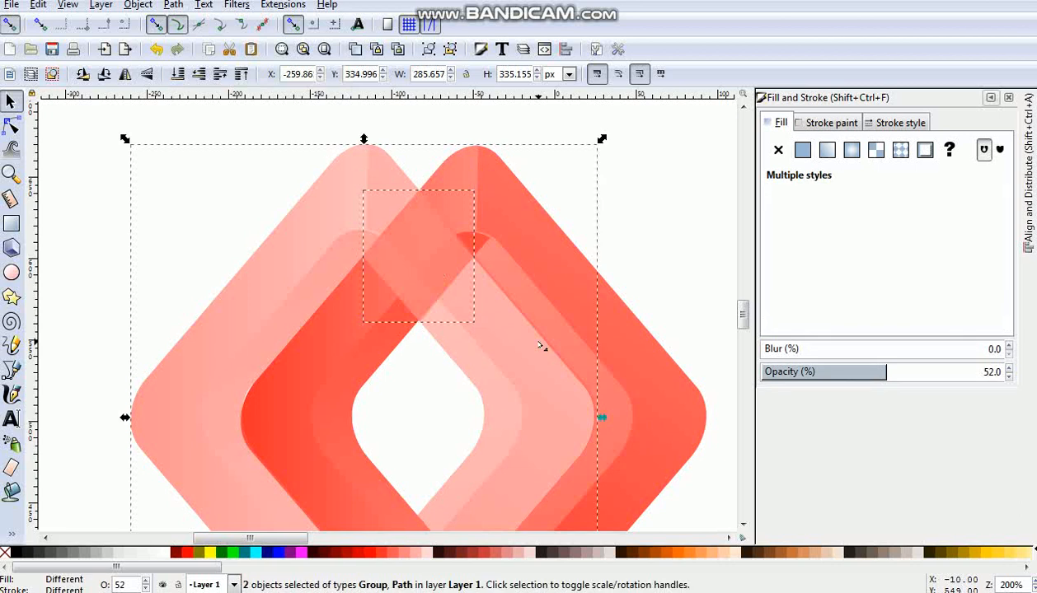
key("Escape")
- Ungroup the semi-transparent diamond copy into its separate pieces and deselect them
left_click(263, 280)
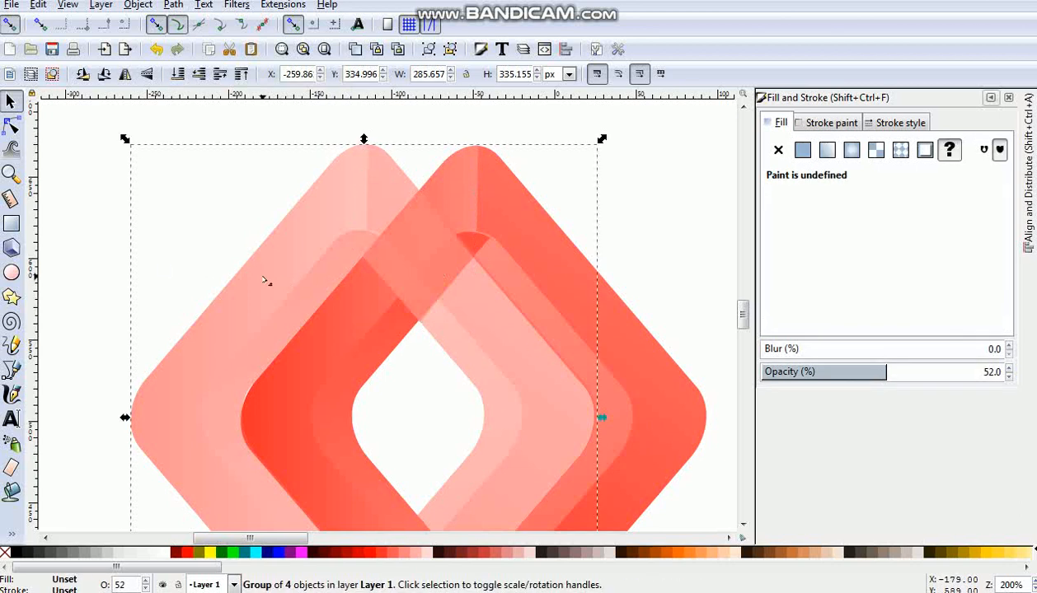
left_click(450, 49)
left_click(151, 200)
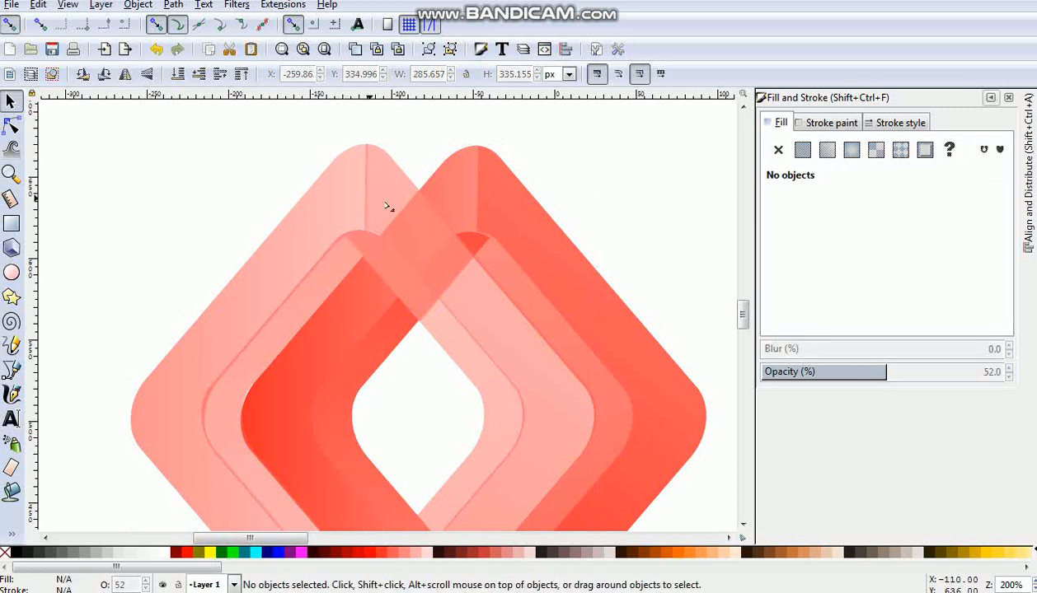
- Subtract the four-point overlap shape from the semi-transparent copy's right outer half with Difference, and reselect the overlap shape
left_click(424, 248)
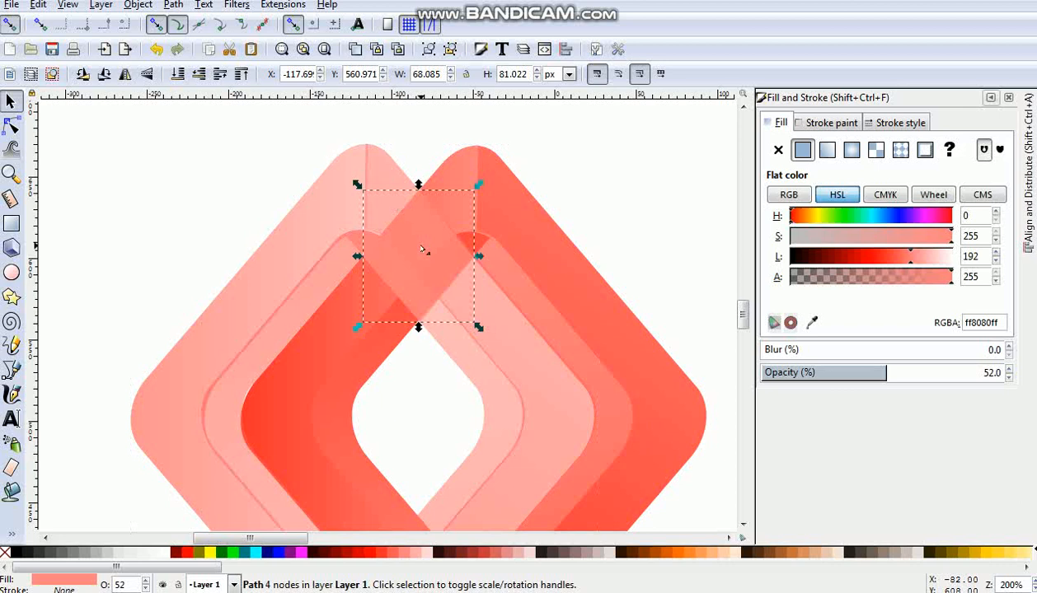
left_click(544, 362, "shift")
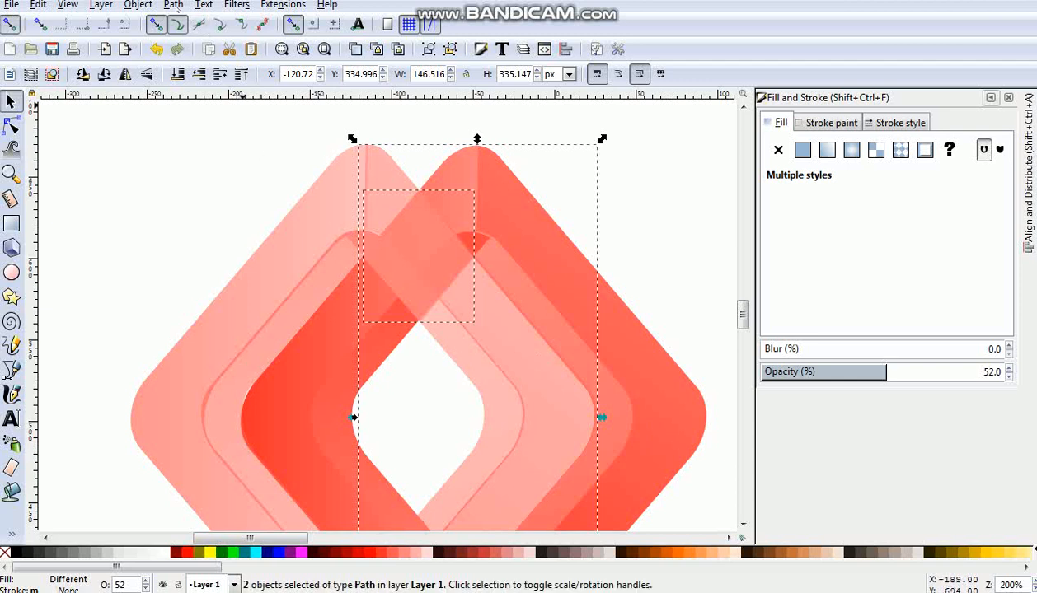
left_click(173, 4)
left_click(203, 115)
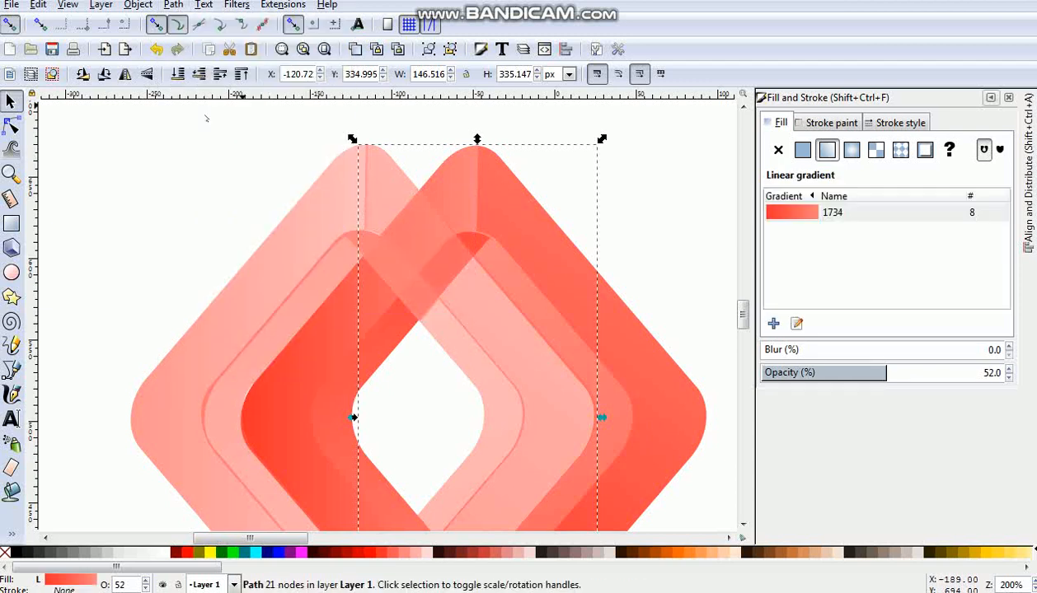
left_click(429, 264)
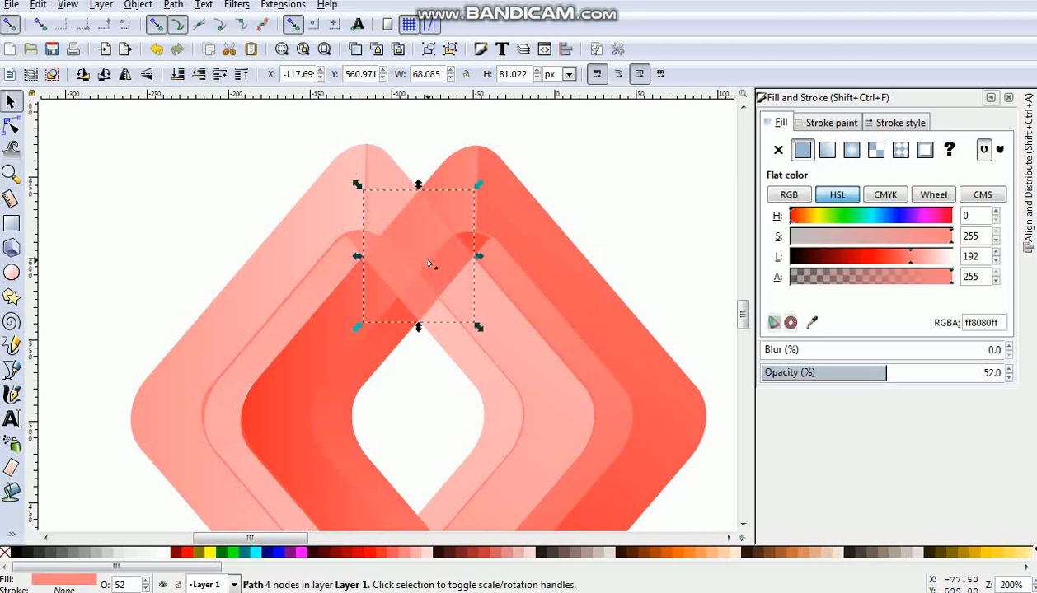
- Subtract the four-point overlap shape from the semi-transparent copy's right inner half with Difference
key("shift")
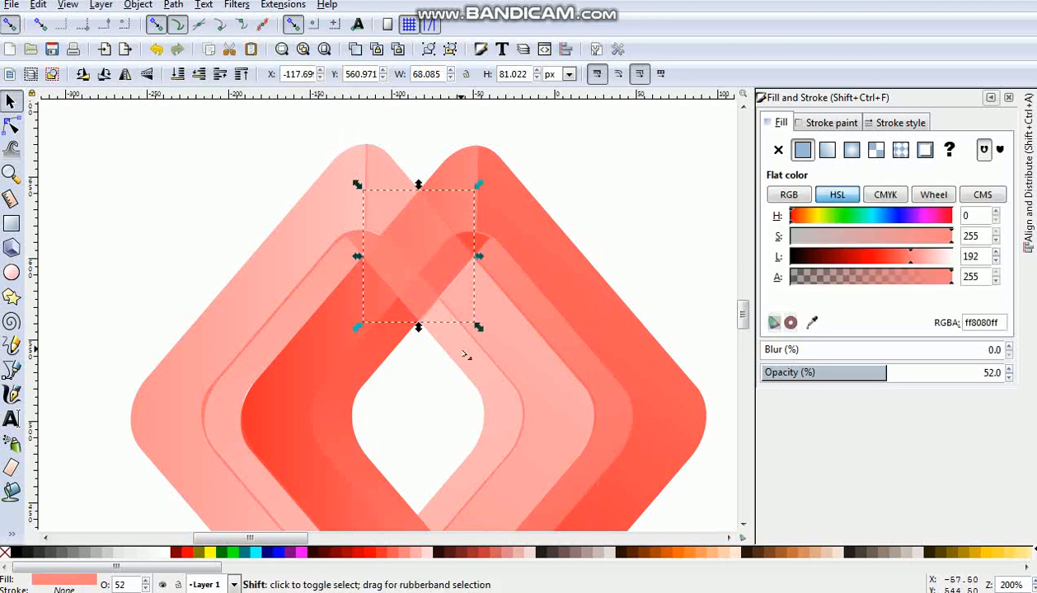
left_click(497, 411, "shift")
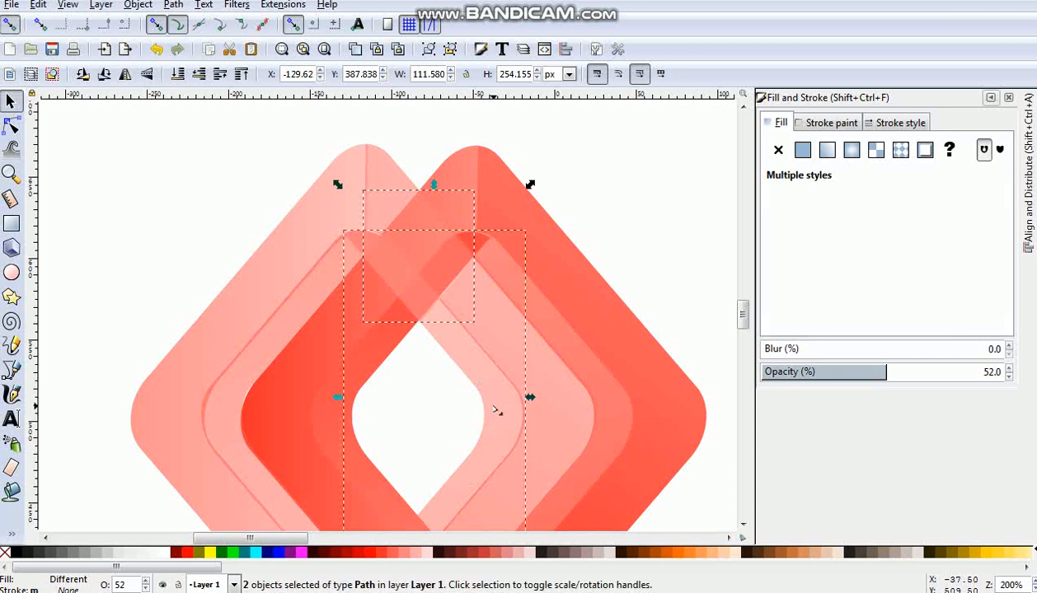
left_click(172, 5)
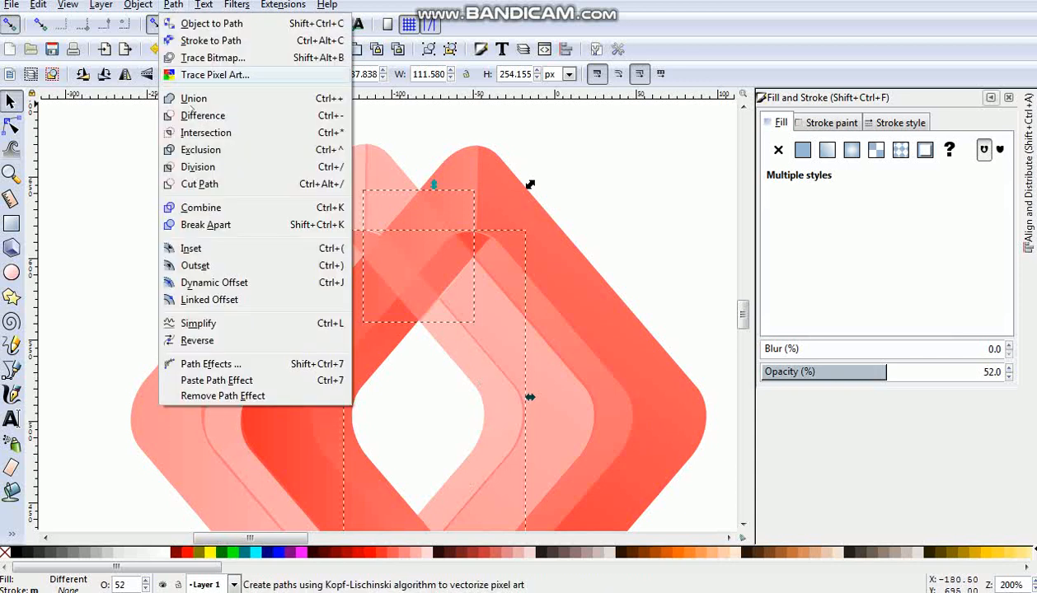
left_click(207, 120)
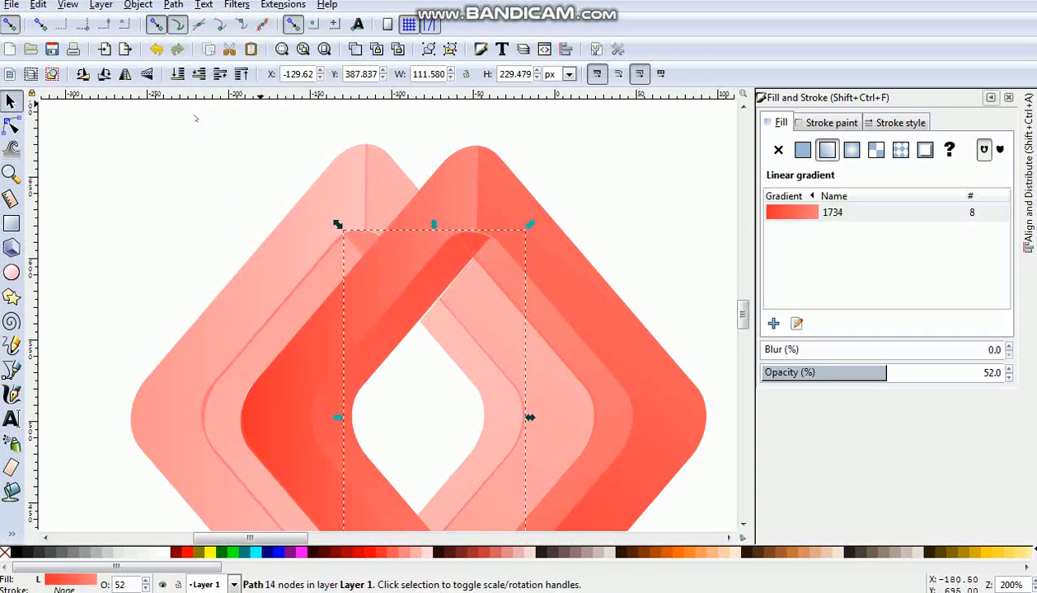
- Select all pieces of both diamond frames together, set their opacity to 100%, and deselect them
left_click(129, 170)
left_click(299, 237)
left_click_drag(85, 119, 465, 452)
scroll(587, 513, "down", 10)
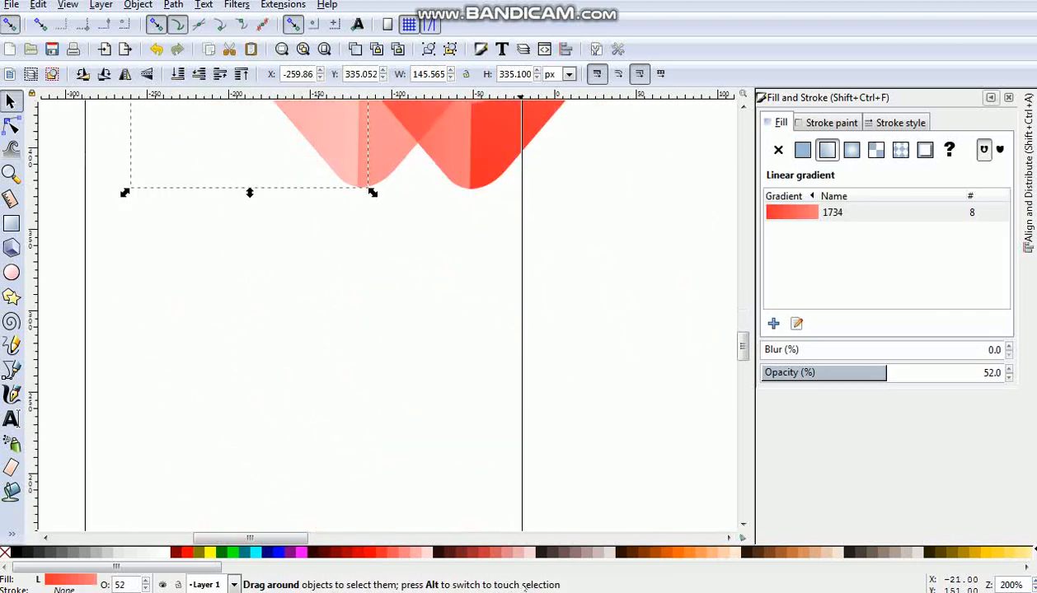
scroll(587, 513, "down", 4)
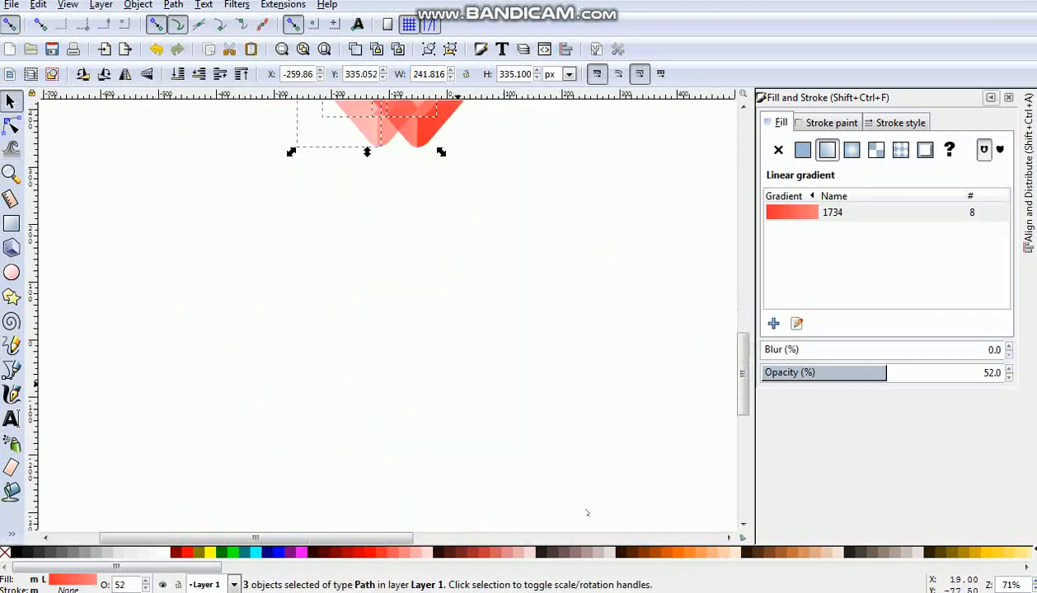
scroll(587, 512, "down", 2)
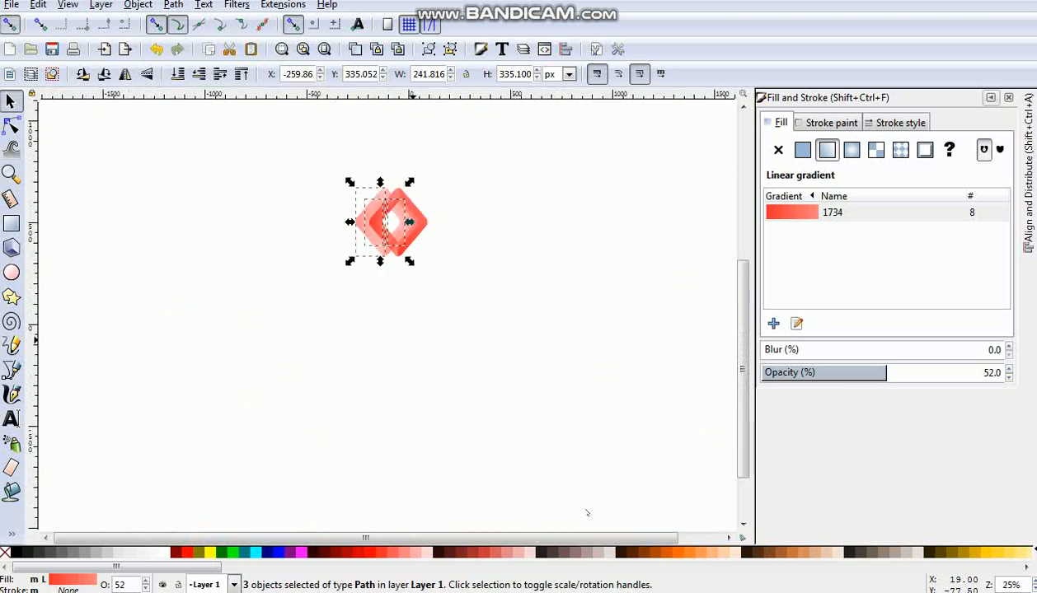
left_click(460, 348)
left_click_drag(336, 169, 433, 271)
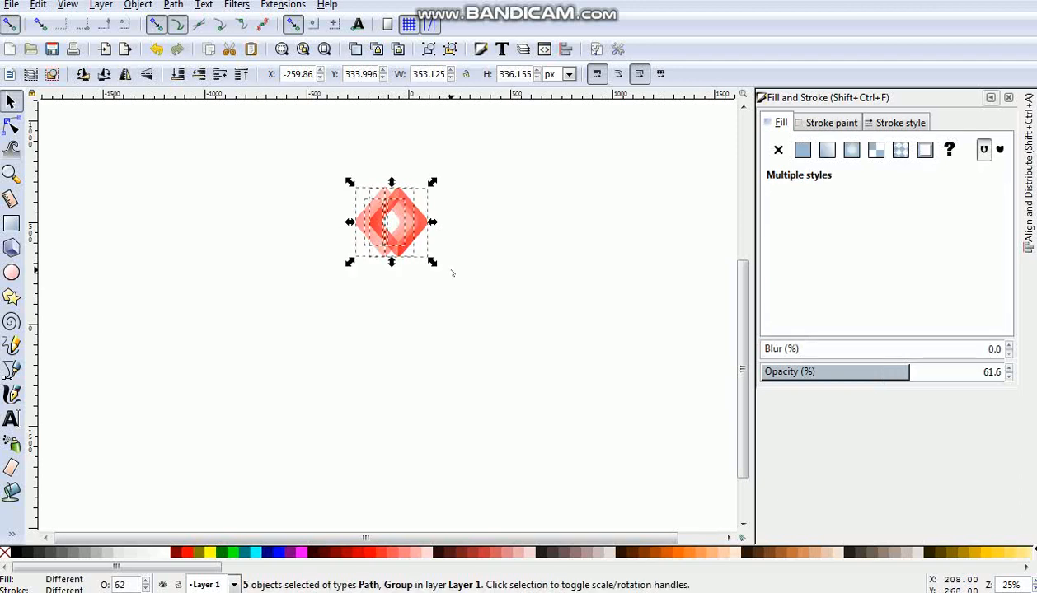
left_click_drag(923, 370, 1001, 364)
left_click(567, 416)
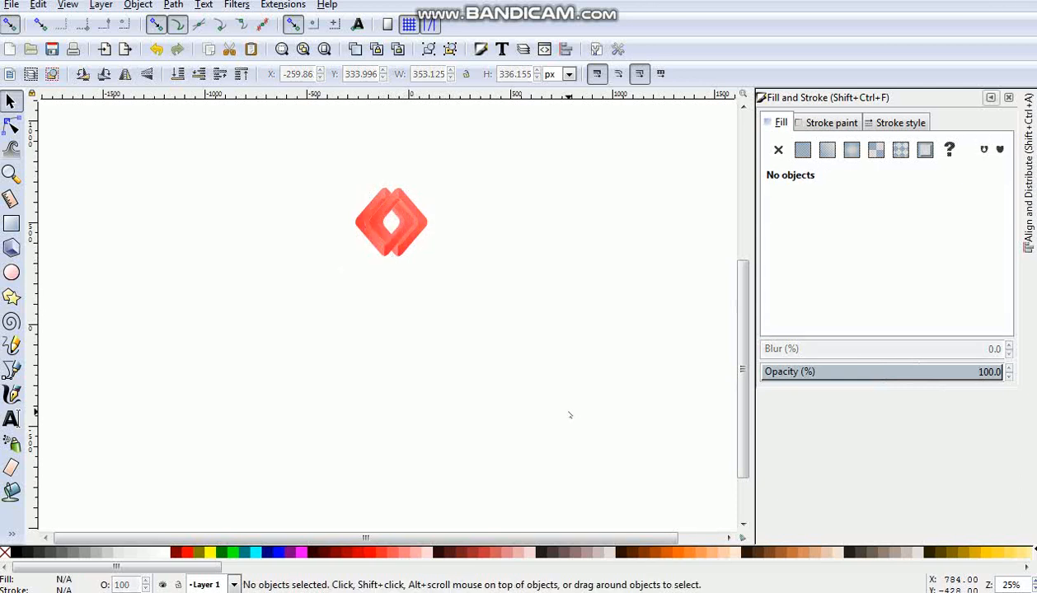
- Examine the interlocked diamond logo up close and from a distance, checking the edges where the two frames cross
key("plus")
key("plus")
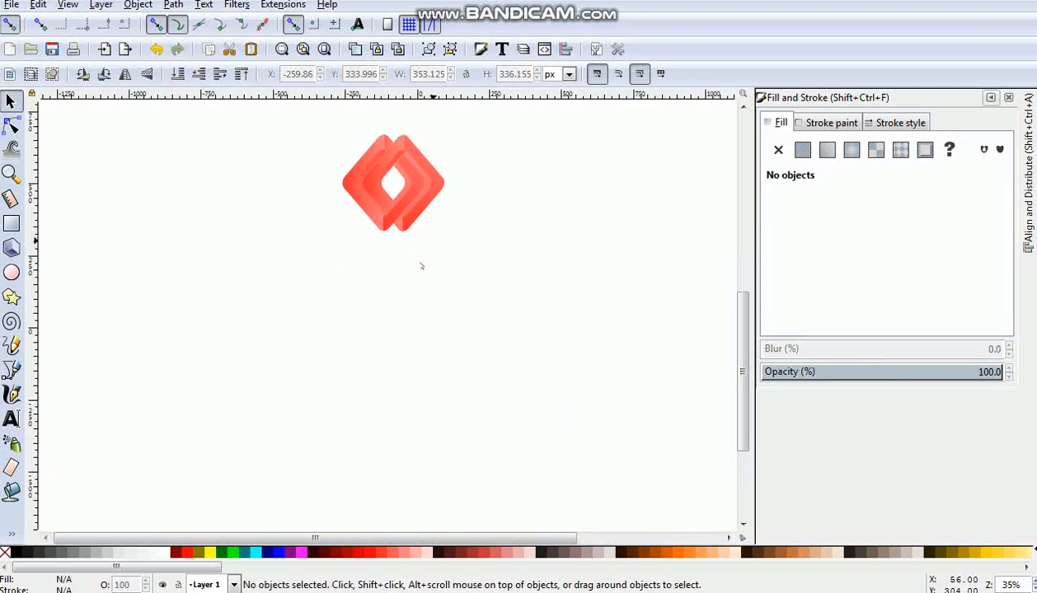
left_click_drag(740, 406, 741, 368)
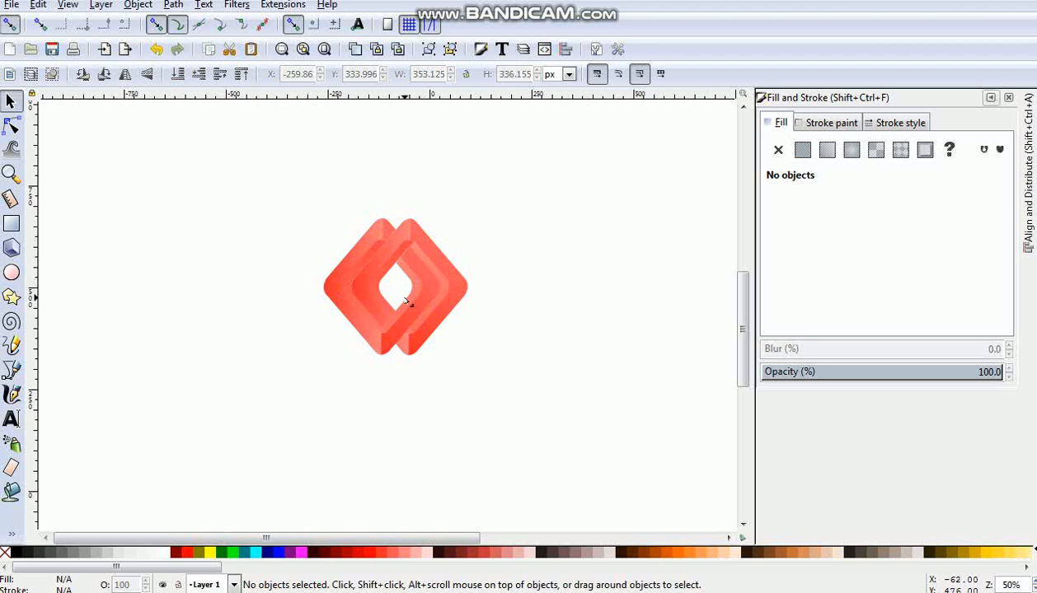
key("plus")
key("plus")
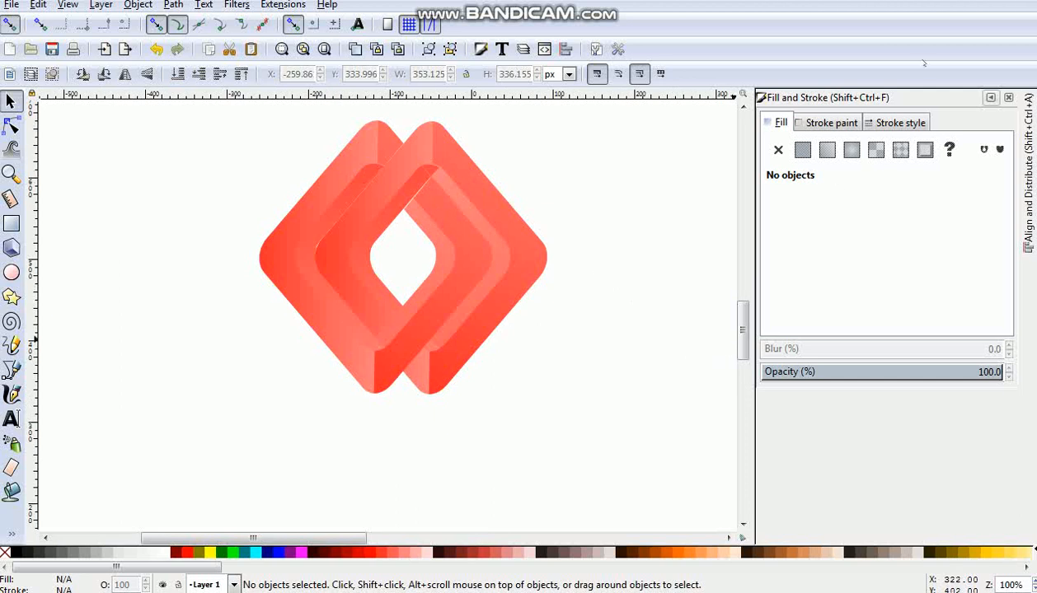
scroll(488, 259, "up", 2)
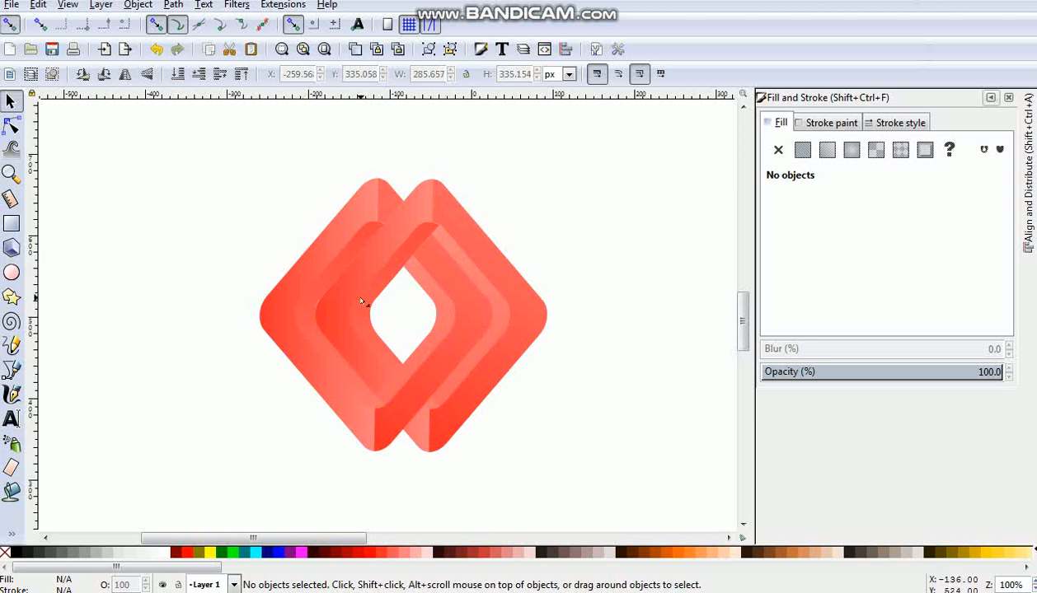
key("minus")
key("minus")
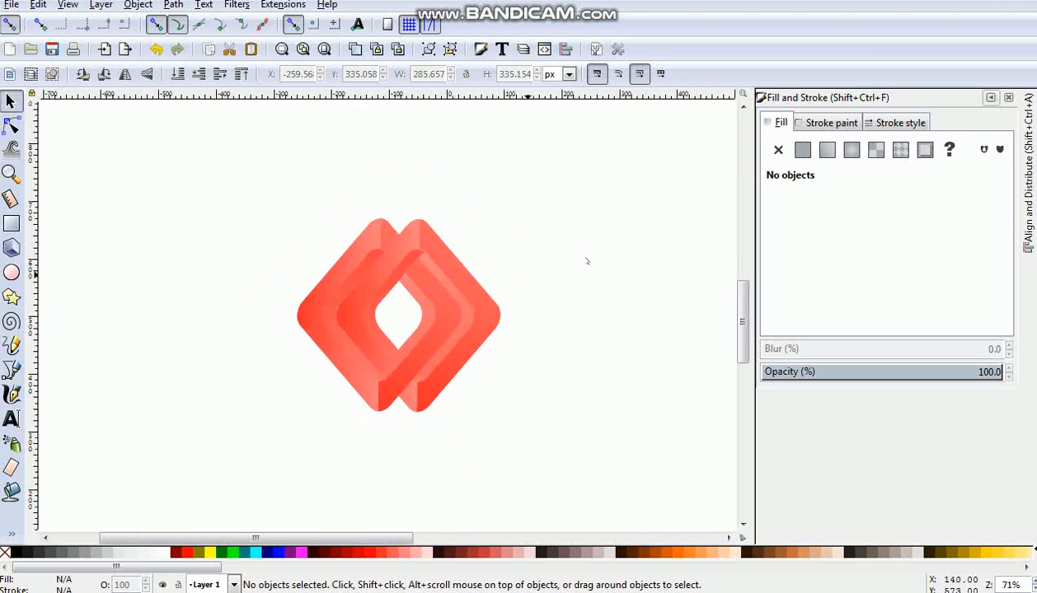
key("minus")
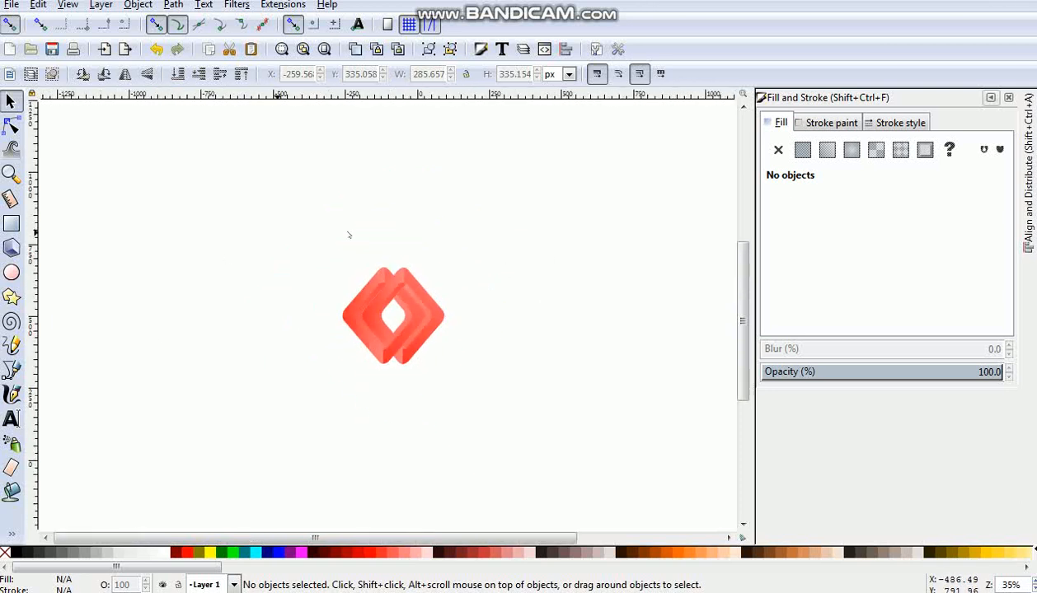
left_click_drag(306, 244, 319, 261)
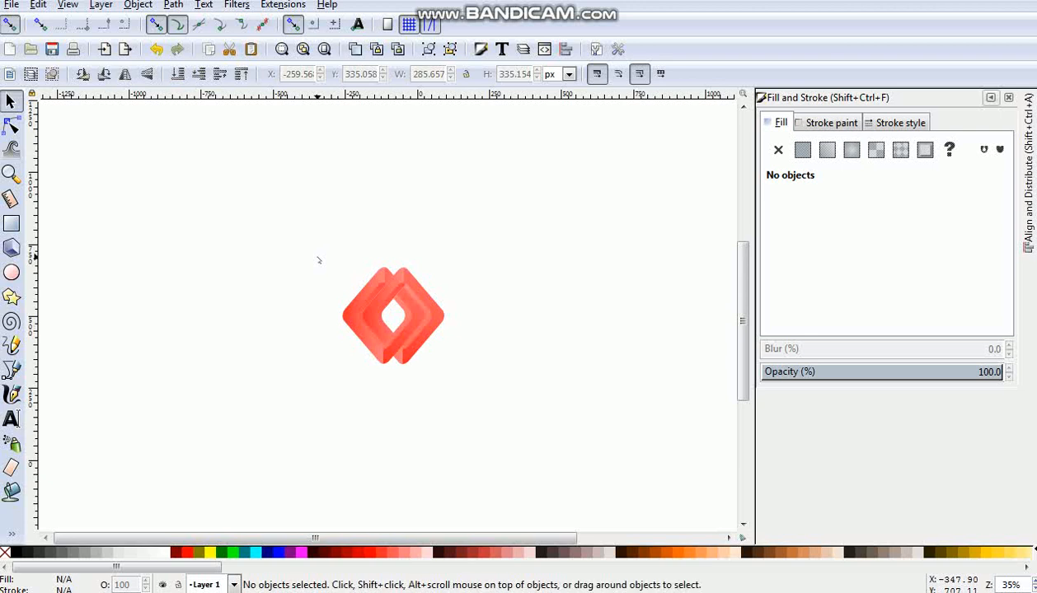